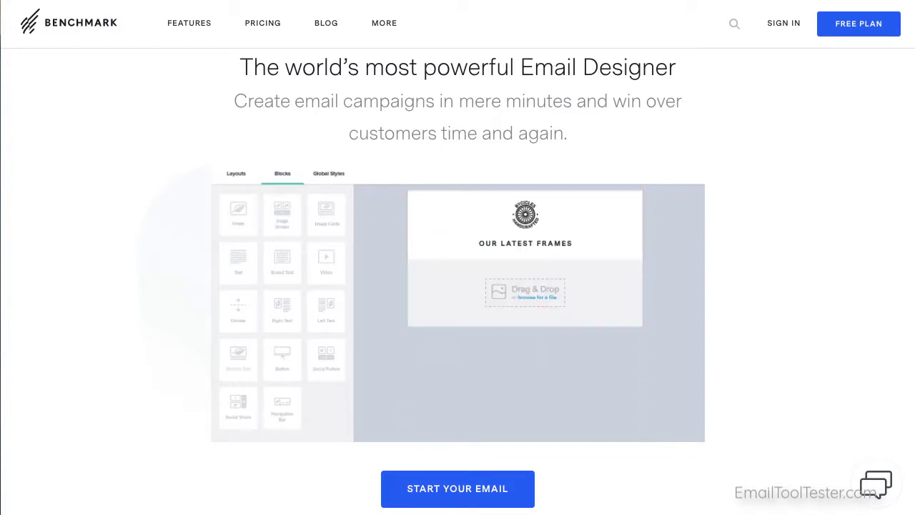
- Scroll the Benchmark homepage through the email designer, templates and automation sections
{"action": "scroll", "coordinate": [457, 286], "scroll_direction": "down", "scroll_amount": 5}
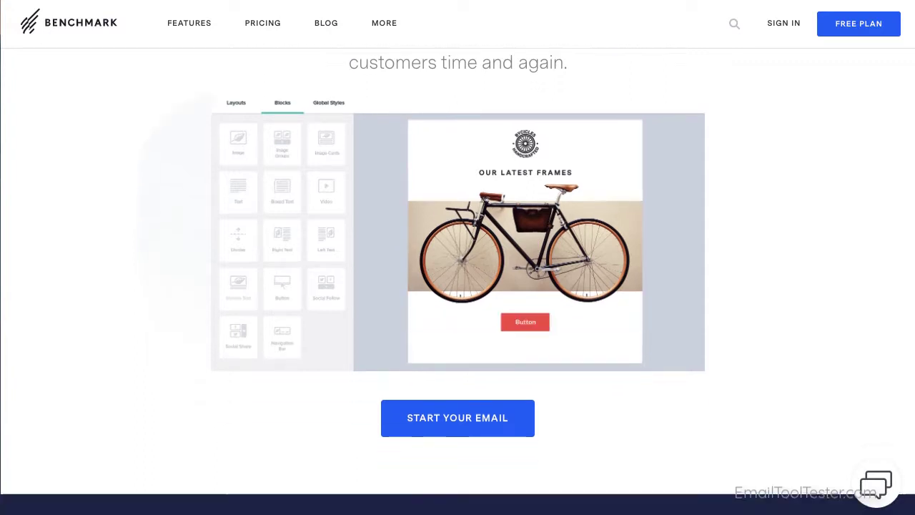
{"action": "scroll", "coordinate": [909, 173], "scroll_direction": "down", "scroll_amount": 7}
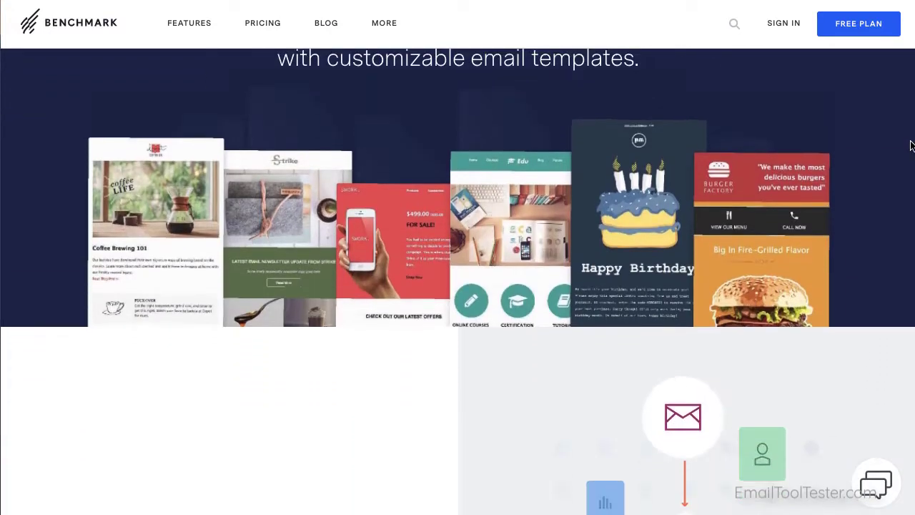
{"action": "scroll", "coordinate": [909, 173], "scroll_direction": "down", "scroll_amount": 1}
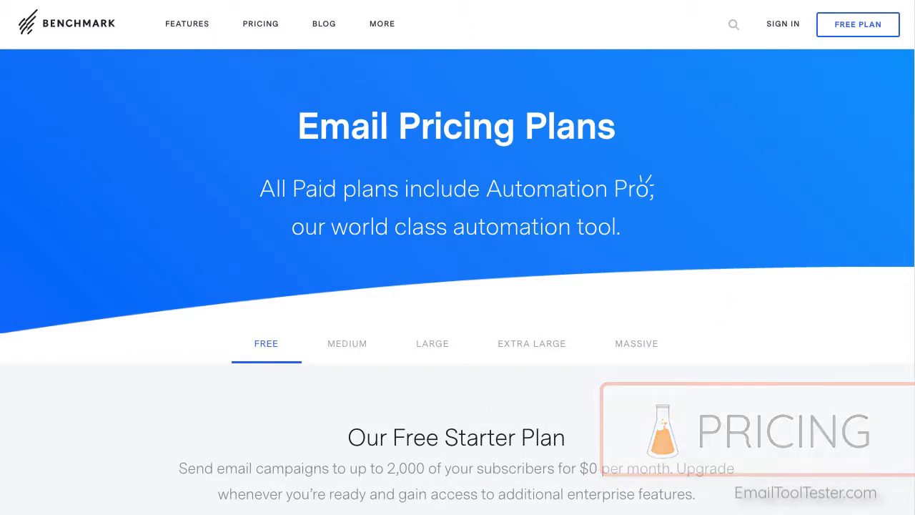
- Scroll down the Benchmark Email pricing plans page
{"action": "scroll", "coordinate": [458, 282], "scroll_direction": "down", "scroll_amount": 4}
{"action": "scroll", "coordinate": [457, 281], "scroll_direction": "down", "scroll_amount": 5}
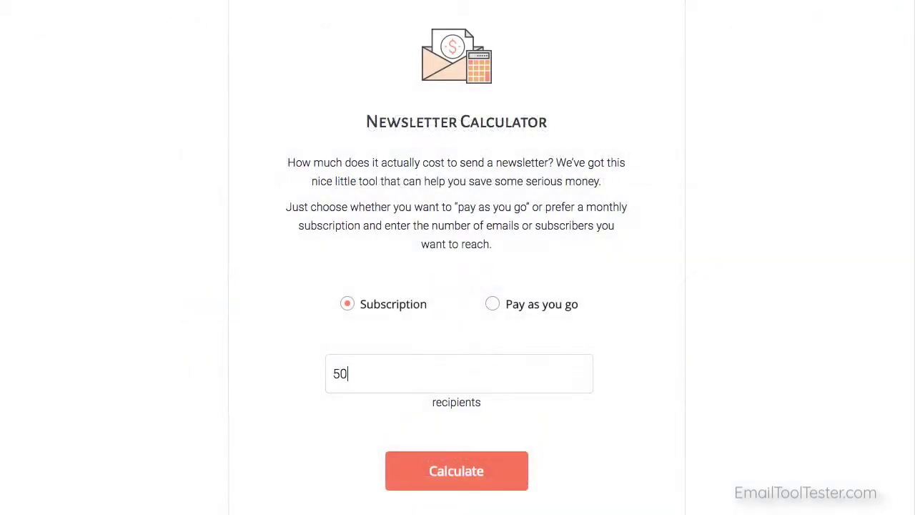
- Calculate provider prices for 50,000 recipients and scroll through the results table
{"action": "type", "text": "000"}
{"action": "key", "text": "Return"}
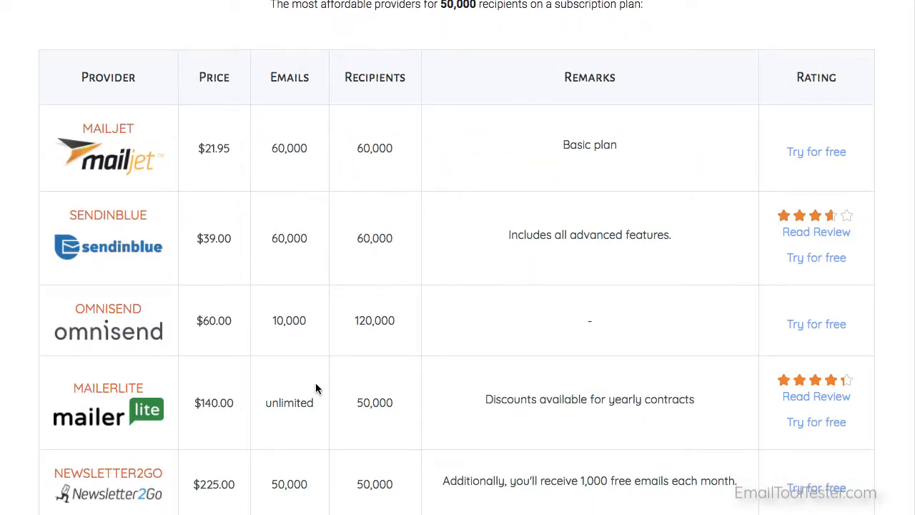
{"action": "scroll", "coordinate": [315, 383], "scroll_direction": "down", "scroll_amount": 3}
{"action": "scroll", "coordinate": [313, 385], "scroll_direction": "down", "scroll_amount": 5}
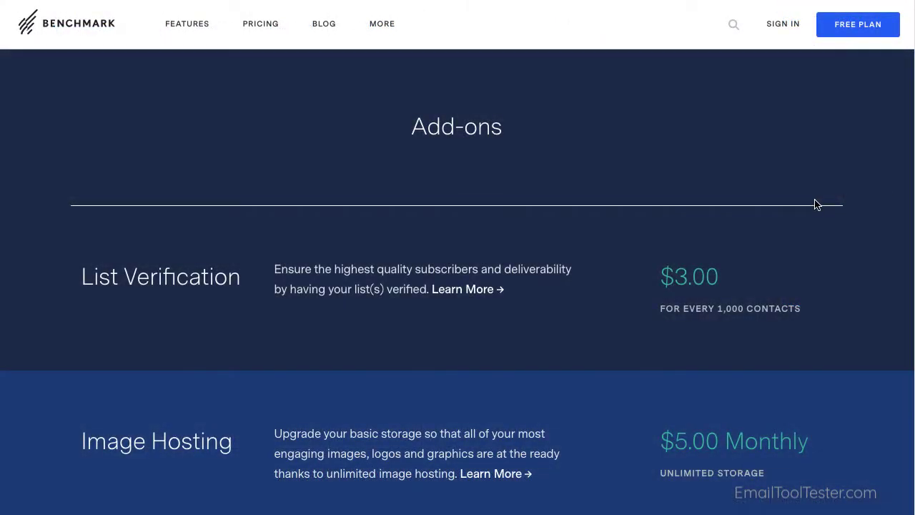
- Scroll through the Add-ons prices on the Benchmark pricing page
{"action": "scroll", "coordinate": [817, 205], "scroll_direction": "down", "scroll_amount": 2}
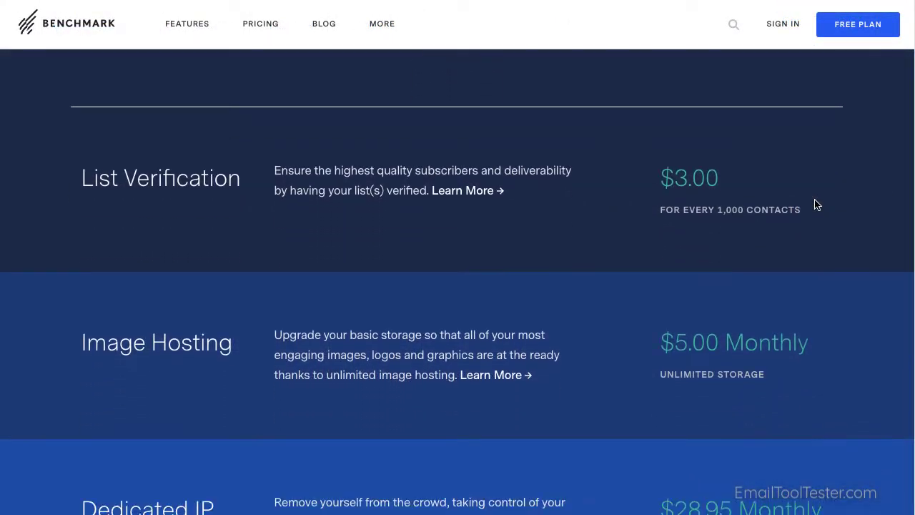
{"action": "scroll", "coordinate": [817, 205], "scroll_direction": "down", "scroll_amount": 1}
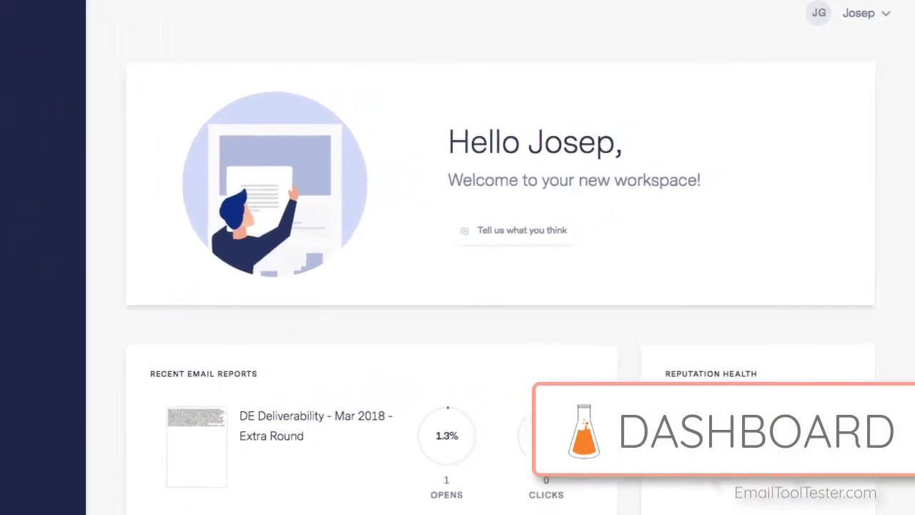
{"action": "scroll", "coordinate": [905, 68], "scroll_direction": "down", "scroll_amount": 3}
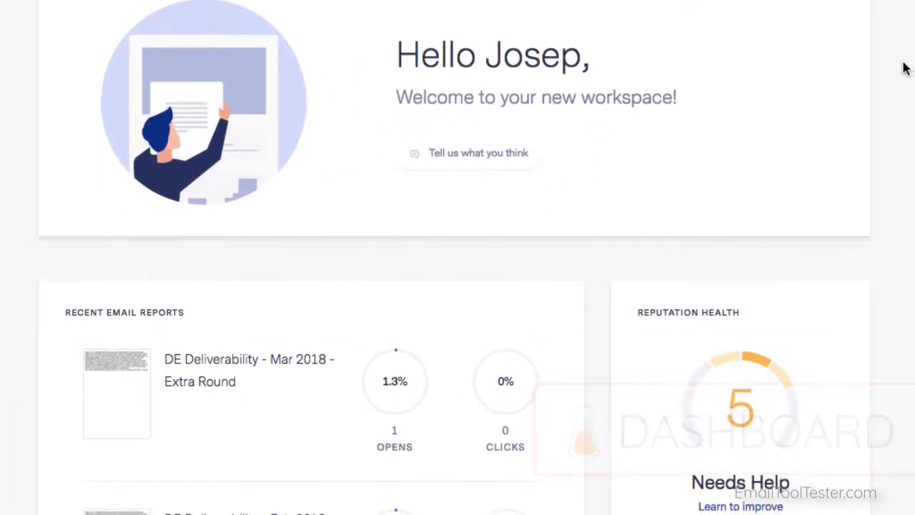
{"action": "scroll", "coordinate": [896, 142], "scroll_direction": "down", "scroll_amount": 2}
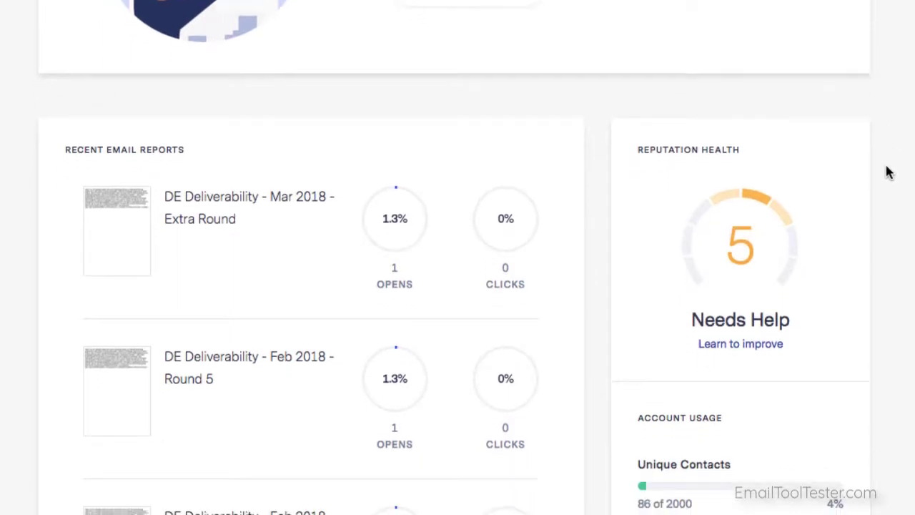
{"action": "scroll", "coordinate": [881, 201], "scroll_direction": "up", "scroll_amount": 5}
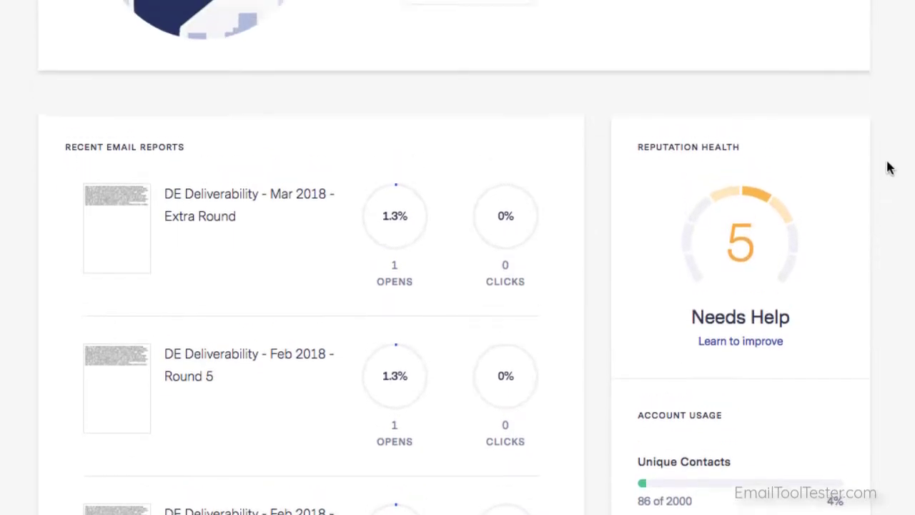
{"action": "scroll", "coordinate": [903, 42], "scroll_direction": "up", "scroll_amount": 1}
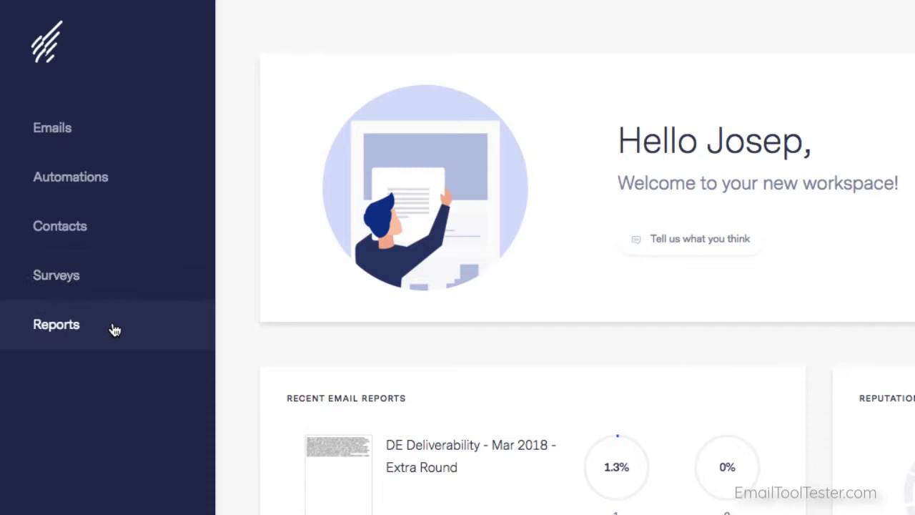
- Start a new email from the Emails list and browse its template gallery
{"action": "left_click", "coordinate": [190, 131]}
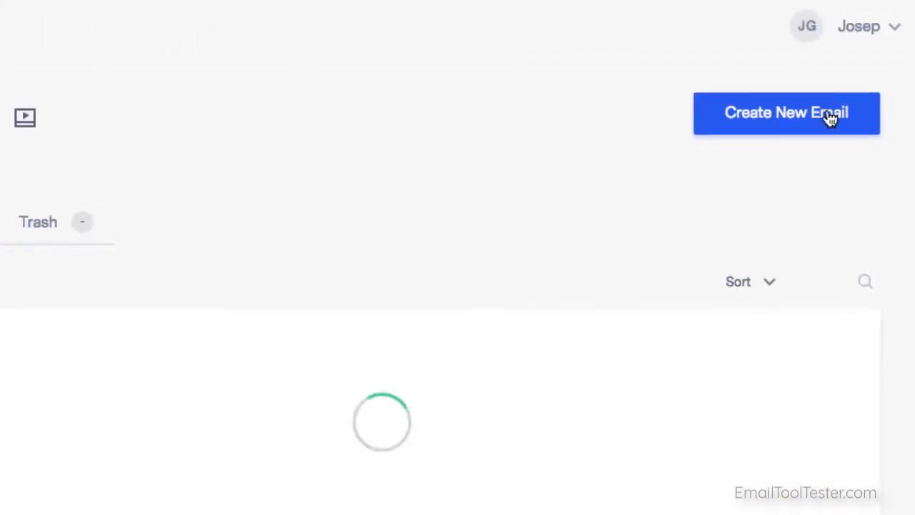
{"action": "left_click", "coordinate": [829, 118]}
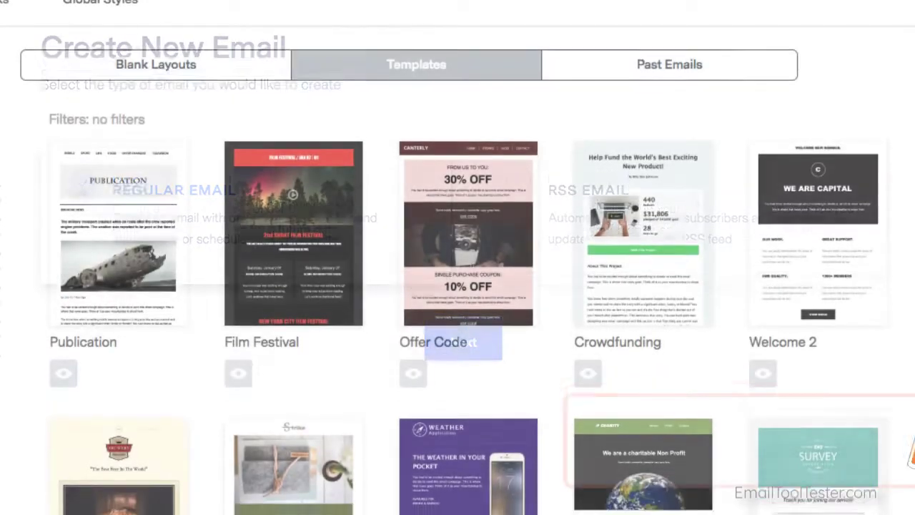
{"action": "scroll", "coordinate": [457, 286], "scroll_direction": "down", "scroll_amount": 5}
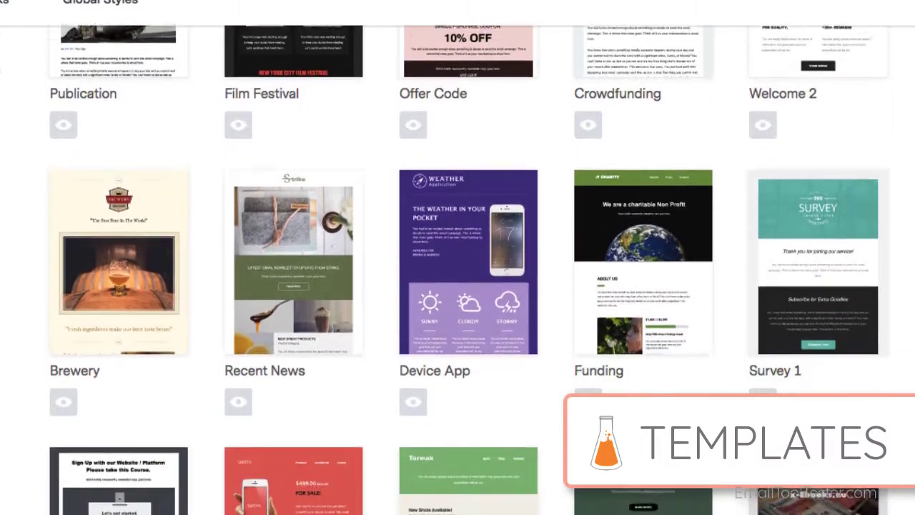
{"action": "scroll", "coordinate": [458, 286], "scroll_direction": "down", "scroll_amount": 6}
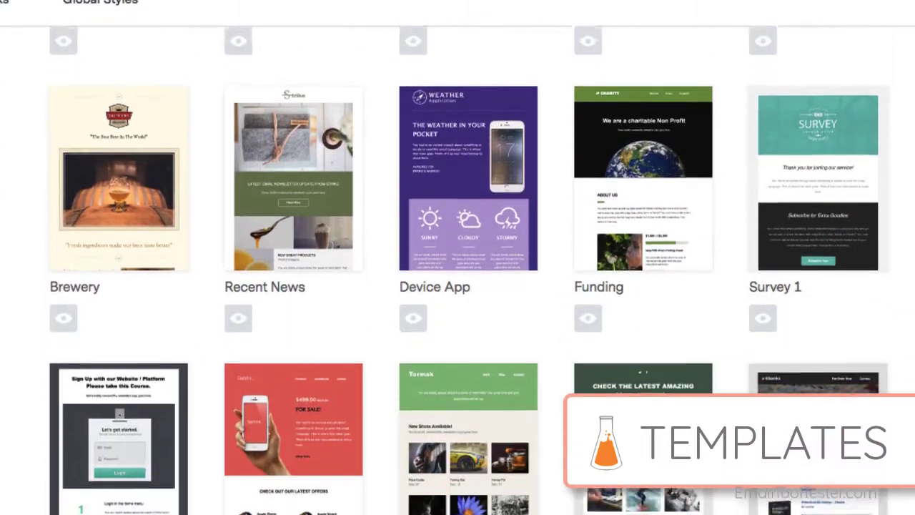
{"action": "scroll", "coordinate": [458, 286], "scroll_direction": "down", "scroll_amount": 1}
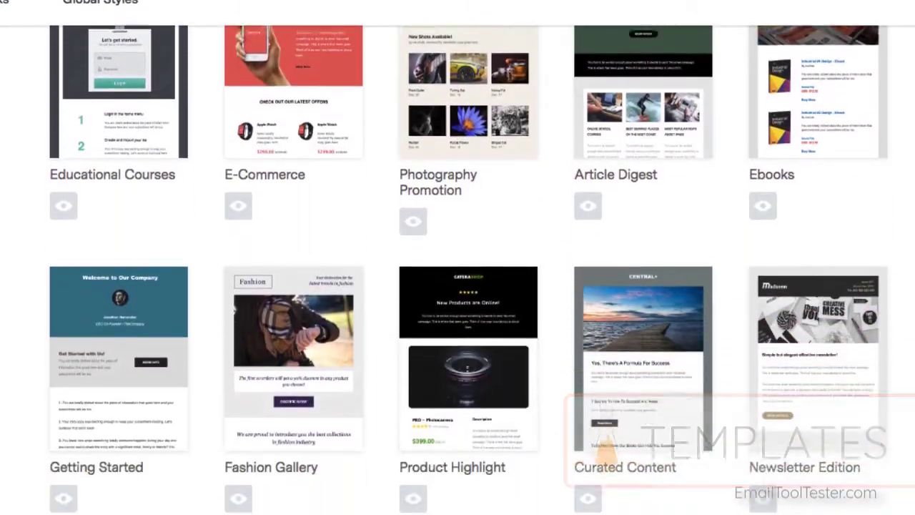
{"action": "scroll", "coordinate": [457, 286], "scroll_direction": "up", "scroll_amount": 7}
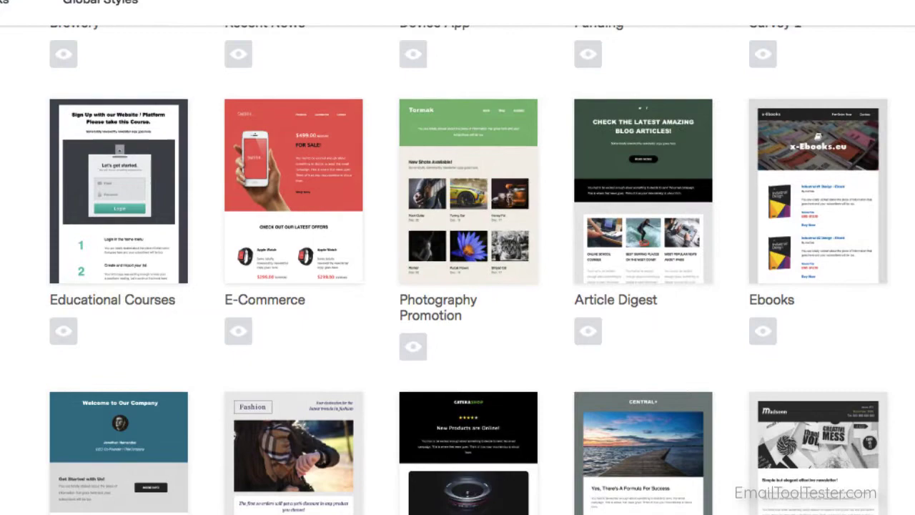
{"action": "scroll", "coordinate": [457, 286], "scroll_direction": "up", "scroll_amount": 3}
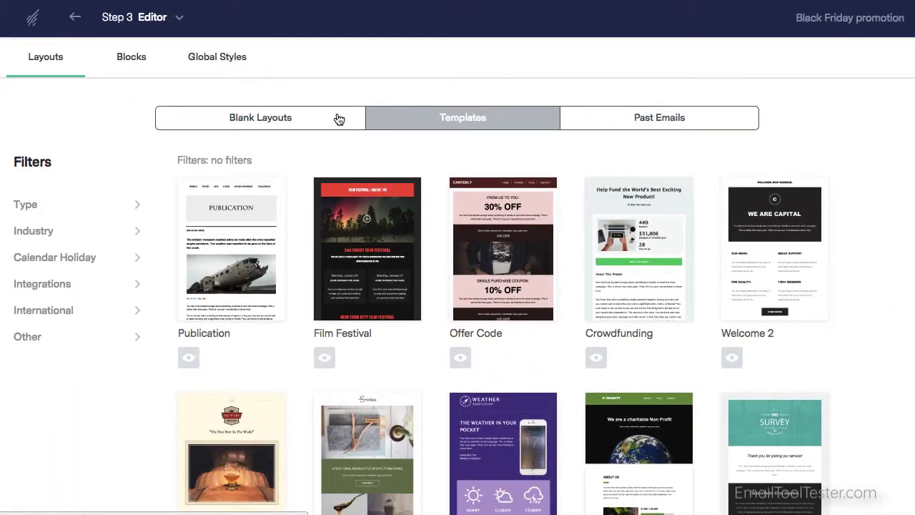
- Base the email on the blank 1:3 Column layout and edit the heading to read Black Friday Deals
{"action": "left_click", "coordinate": [339, 119]}
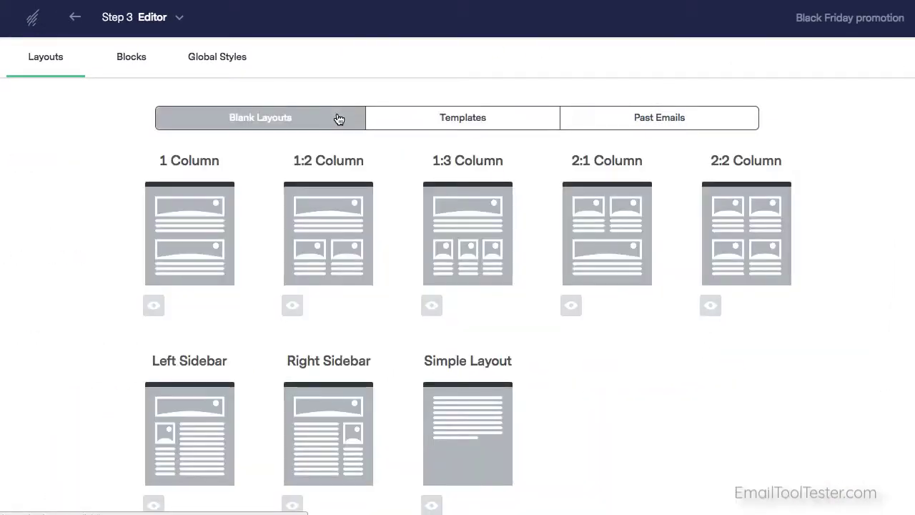
{"action": "left_click", "coordinate": [449, 205]}
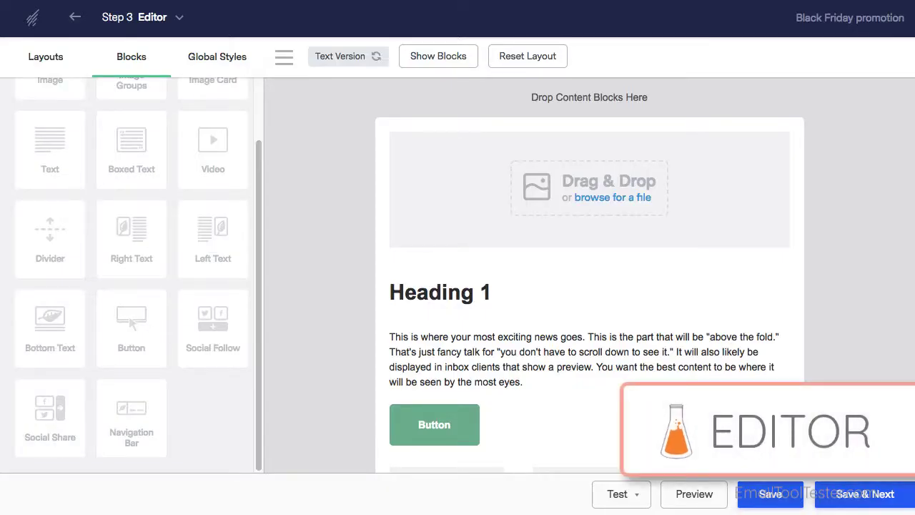
{"action": "left_click", "coordinate": [538, 296]}
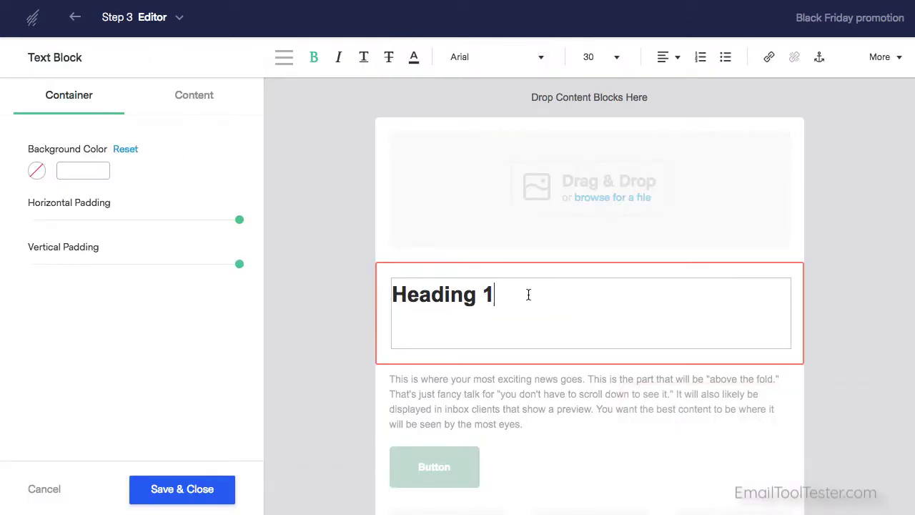
{"action": "type", "text": "Black Friday Deals"}
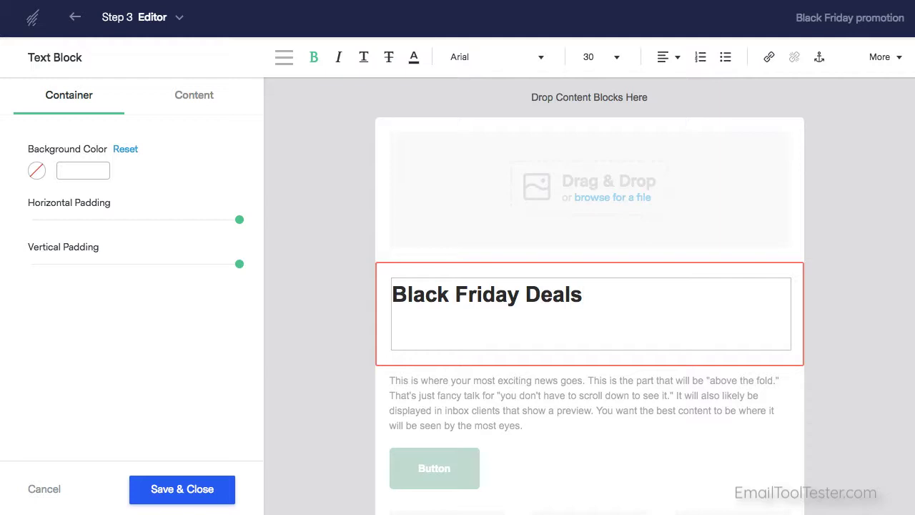
{"action": "left_click", "coordinate": [839, 259]}
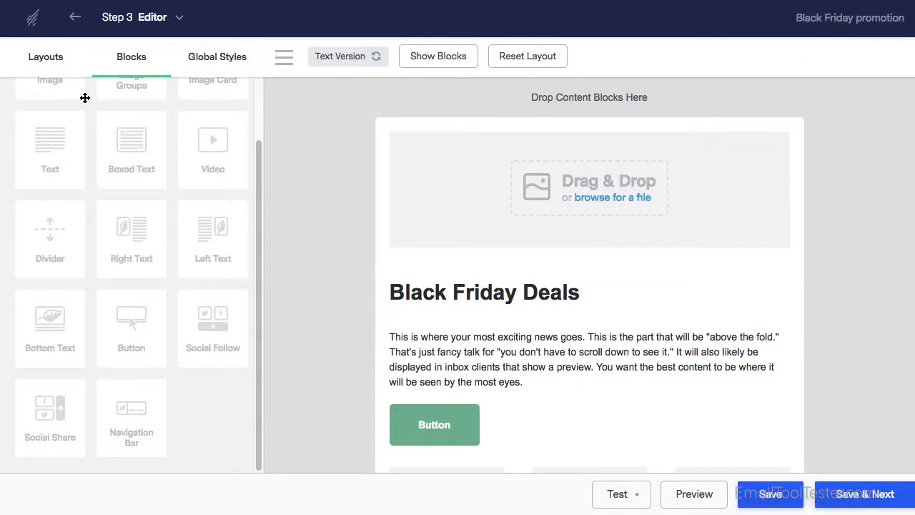
- Add an image block below the Black Friday Deals heading and delete the empty top image block
{"action": "left_click_drag", "start_coordinate": [47, 91], "coordinate": [433, 417]}
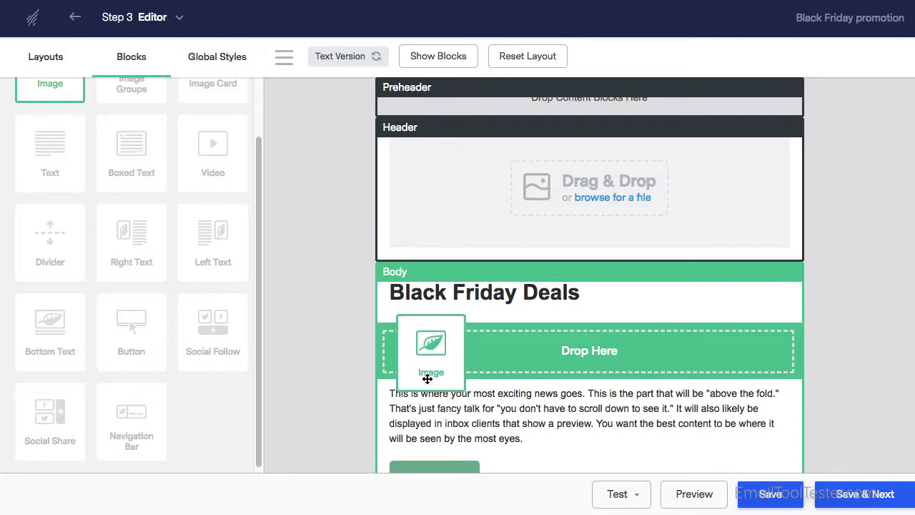
{"action": "left_click_drag", "start_coordinate": [427, 378], "coordinate": [429, 385]}
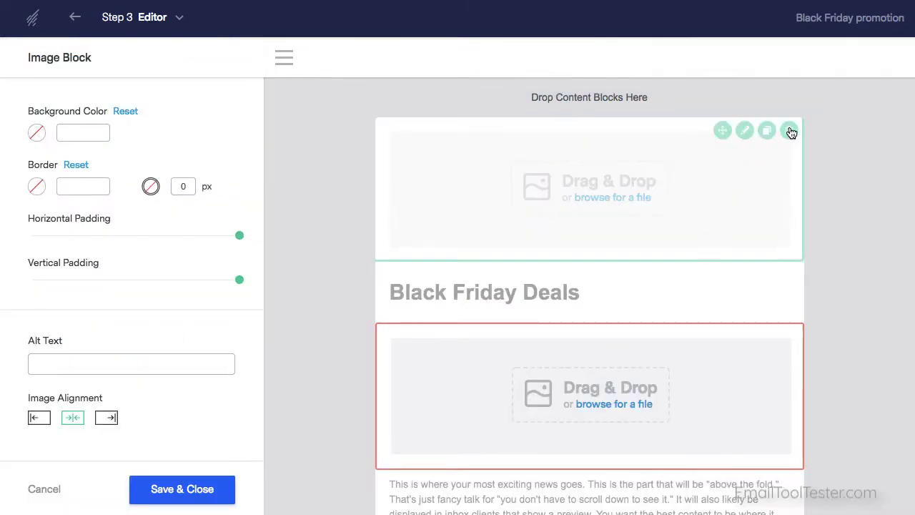
{"action": "left_click", "coordinate": [790, 131]}
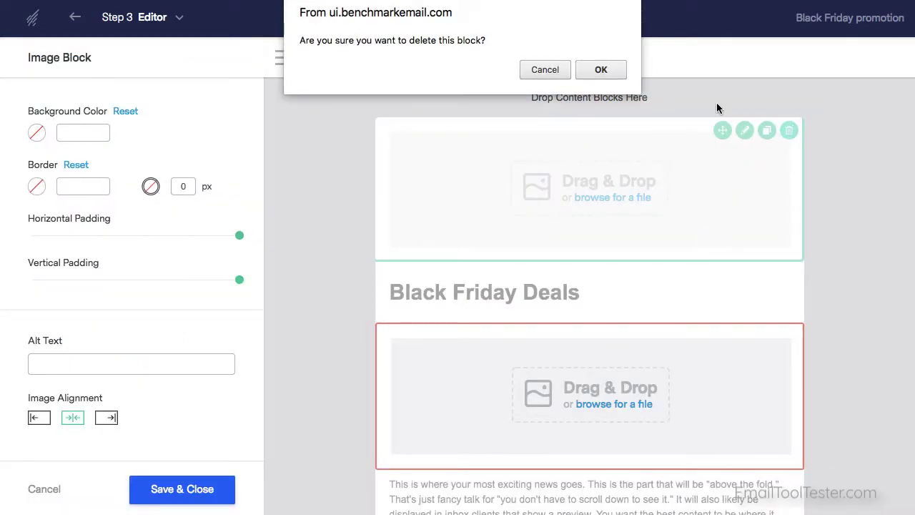
{"action": "left_click", "coordinate": [611, 71]}
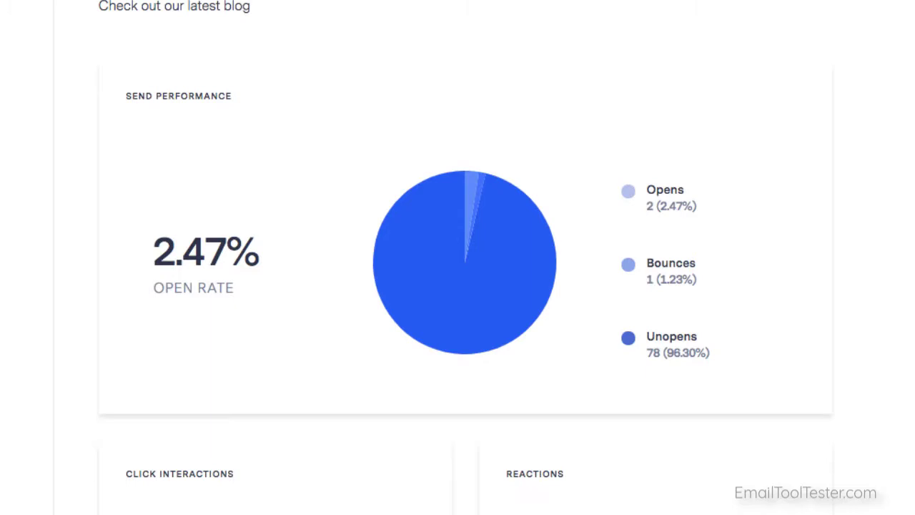
- Scroll the report's Overview and Click Map down to the Geolocation world map
{"action": "scroll", "coordinate": [899, 262], "scroll_direction": "down", "scroll_amount": 10}
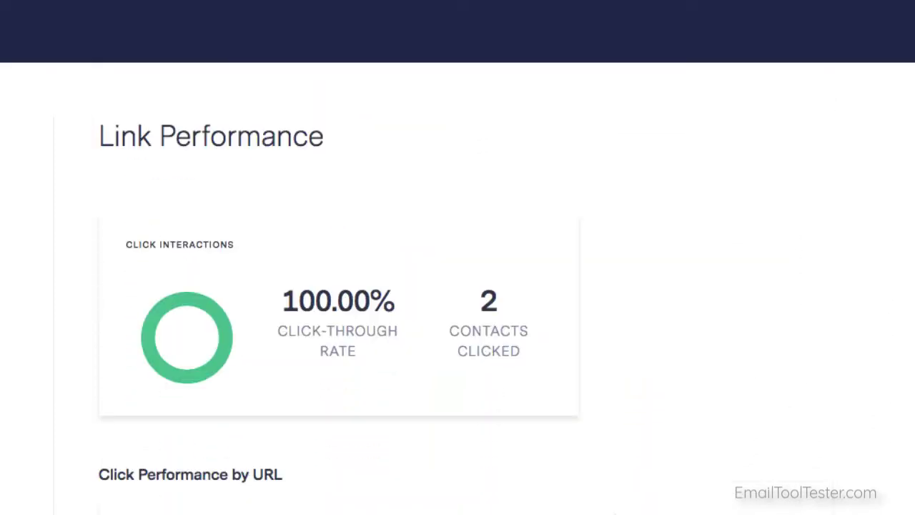
{"action": "scroll", "coordinate": [464, 257], "scroll_direction": "down", "scroll_amount": 7}
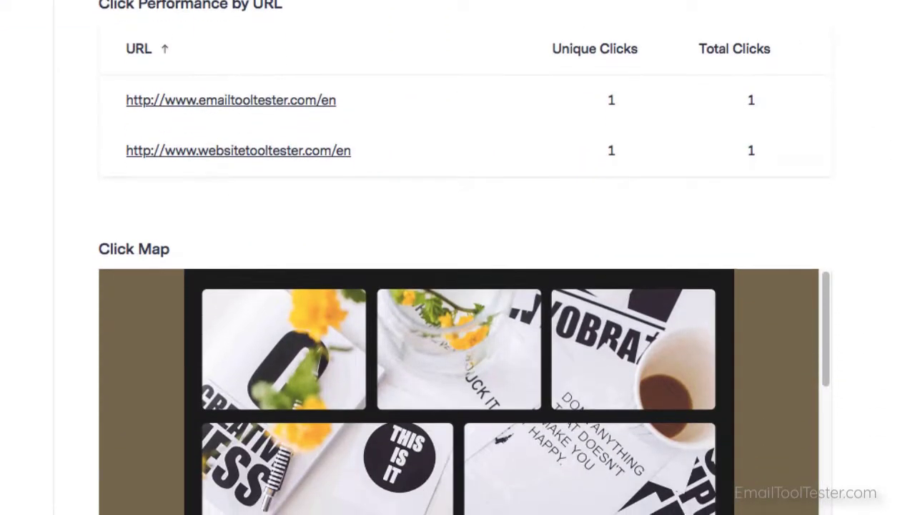
{"action": "scroll", "coordinate": [464, 257], "scroll_direction": "down", "scroll_amount": 3}
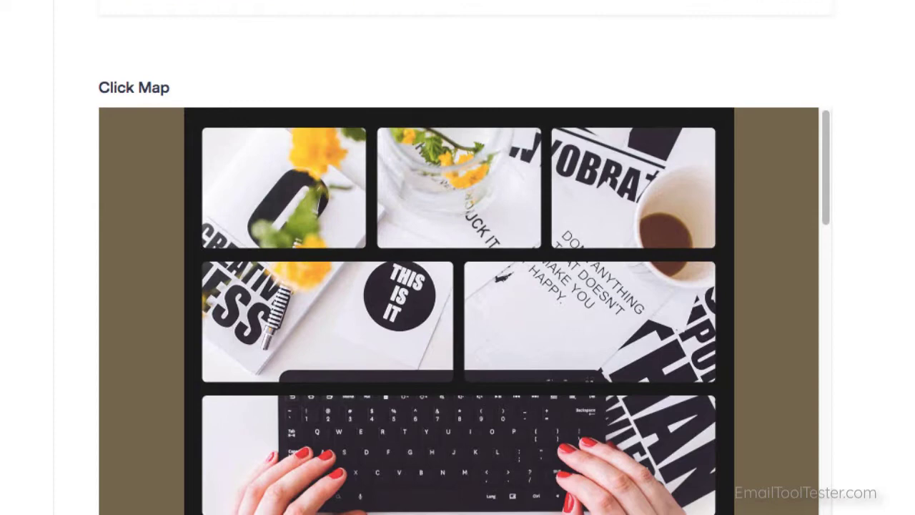
{"action": "left_click_drag", "start_coordinate": [820, 204], "coordinate": [838, 437]}
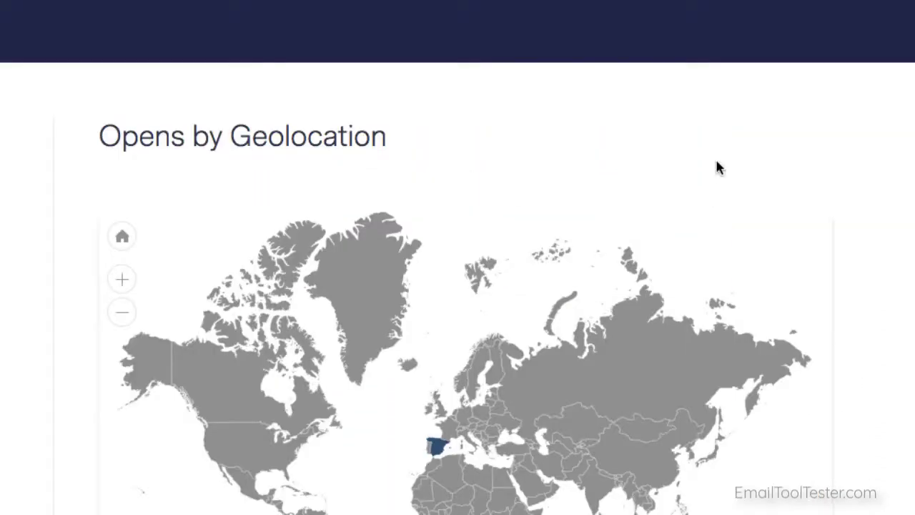
{"action": "scroll", "coordinate": [465, 257], "scroll_direction": "down", "scroll_amount": 3}
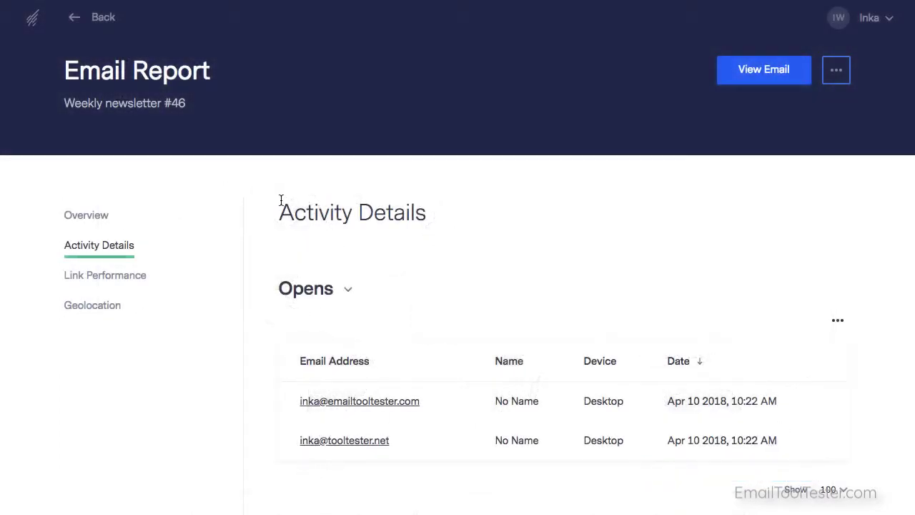
- Switch Activity Details from Opens to Bounces, then open and cancel the Export to File dialog
{"action": "left_click", "coordinate": [346, 292]}
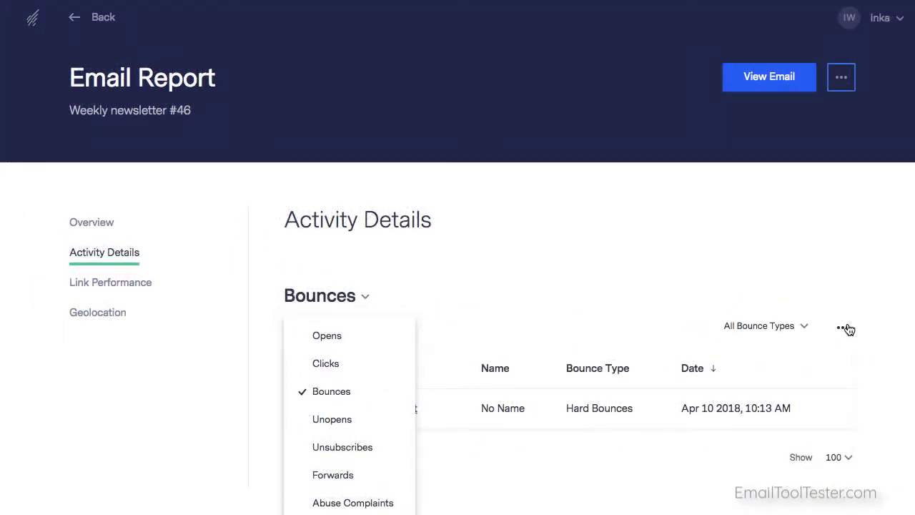
{"action": "left_click", "coordinate": [846, 328]}
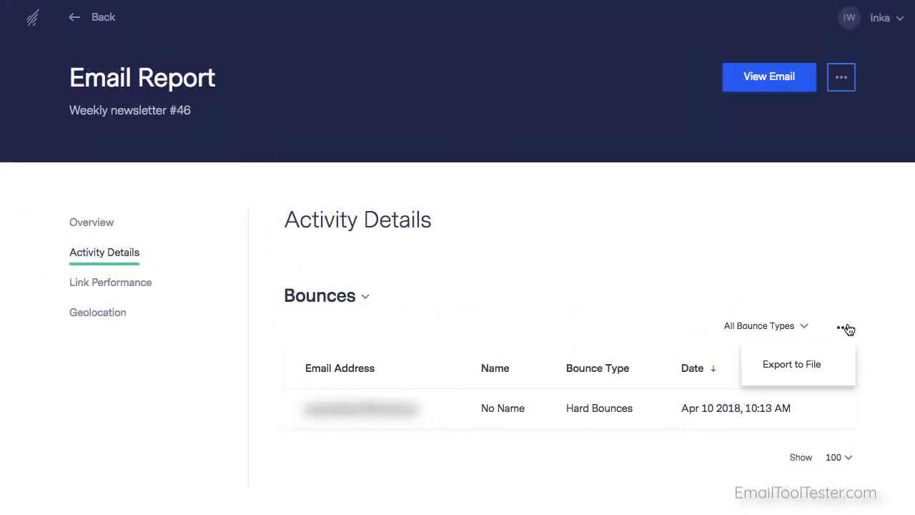
{"action": "left_click", "coordinate": [826, 364]}
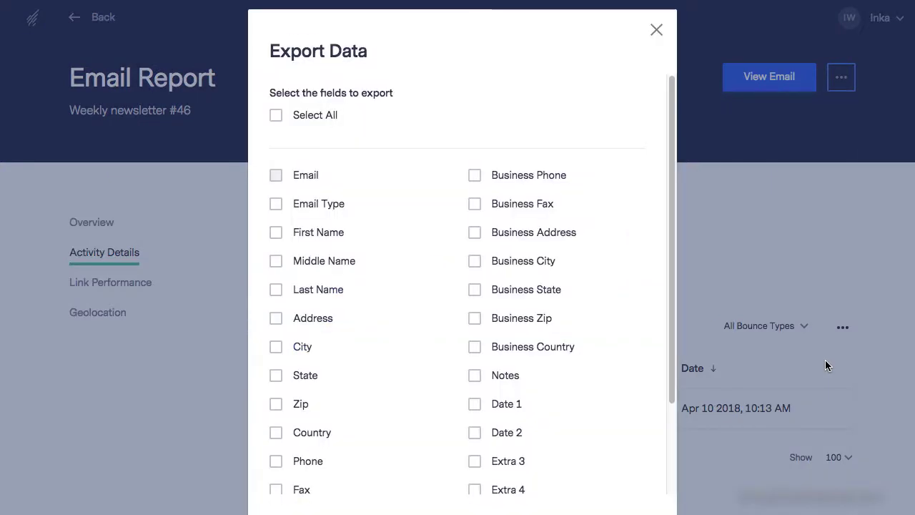
{"action": "left_click", "coordinate": [656, 32]}
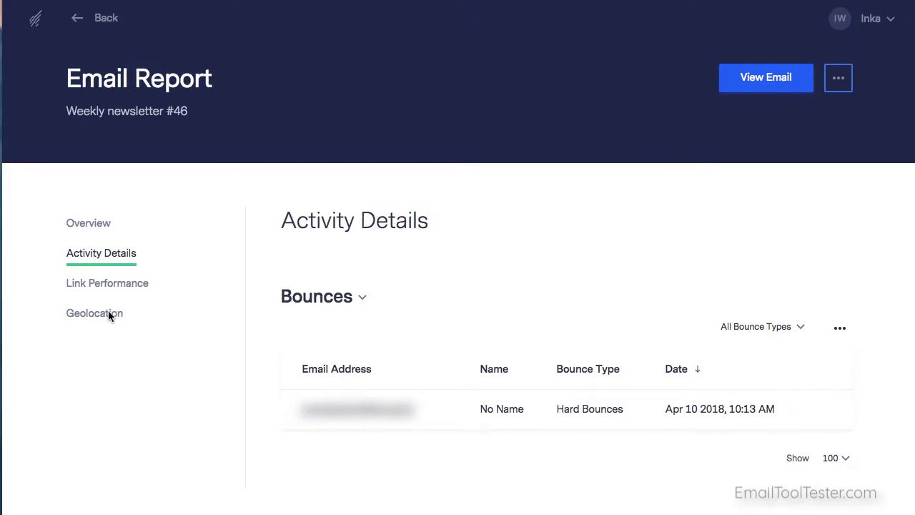
- Return to the report Overview and scroll through Send Performance and Click Interactions
{"action": "left_click", "coordinate": [104, 226]}
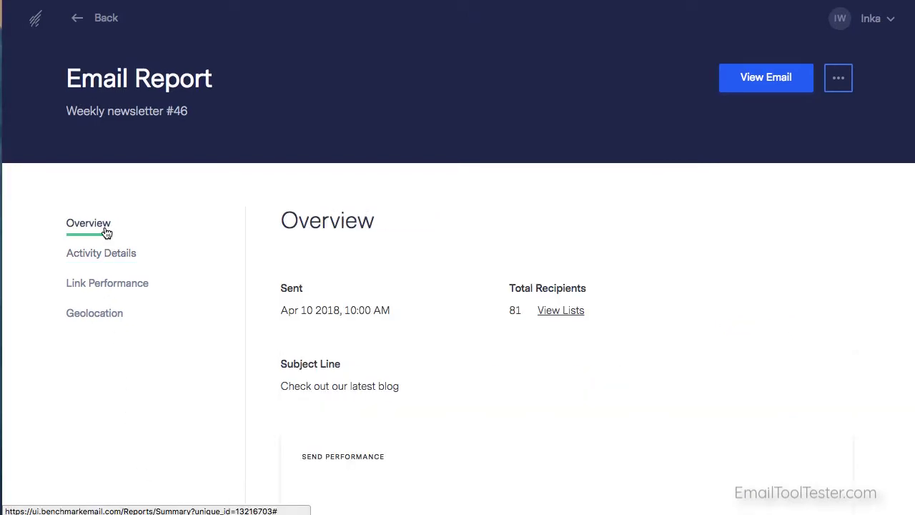
{"action": "scroll", "coordinate": [720, 284], "scroll_direction": "down", "scroll_amount": 5}
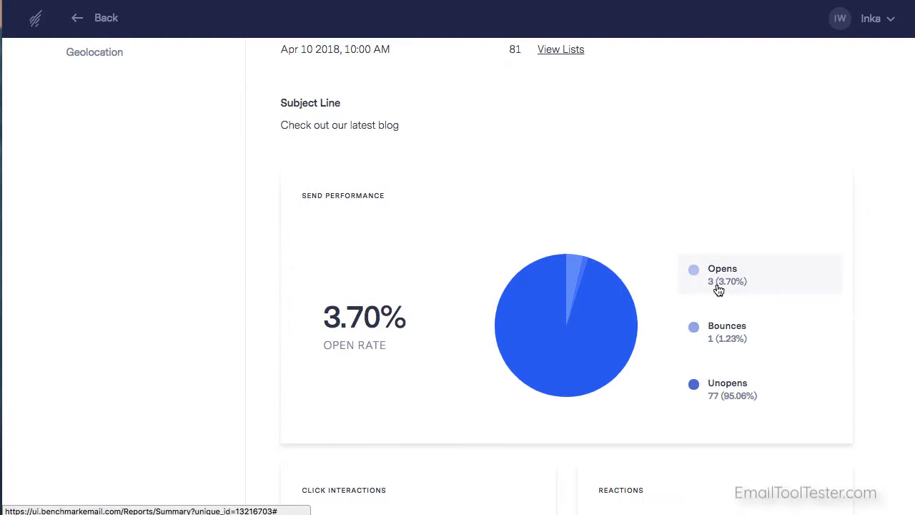
{"action": "scroll", "coordinate": [715, 290], "scroll_direction": "down", "scroll_amount": 6}
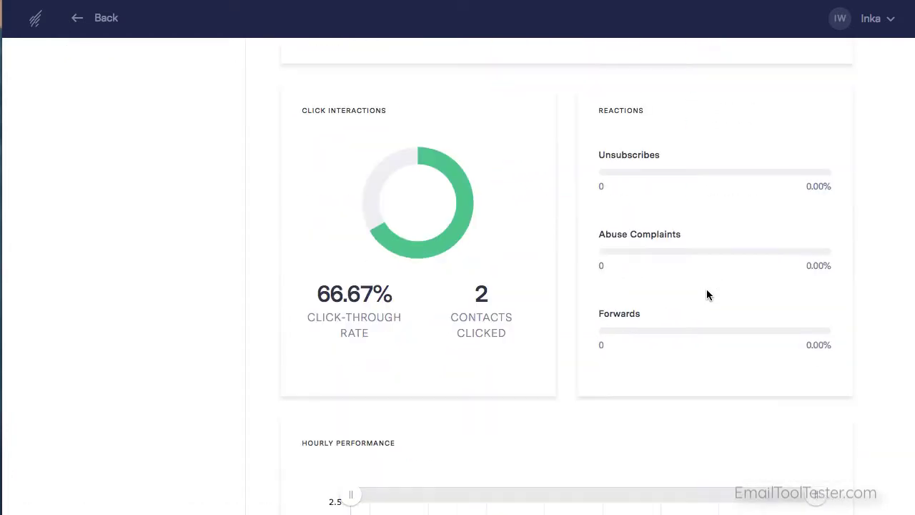
{"action": "scroll", "coordinate": [704, 295], "scroll_direction": "down", "scroll_amount": 2}
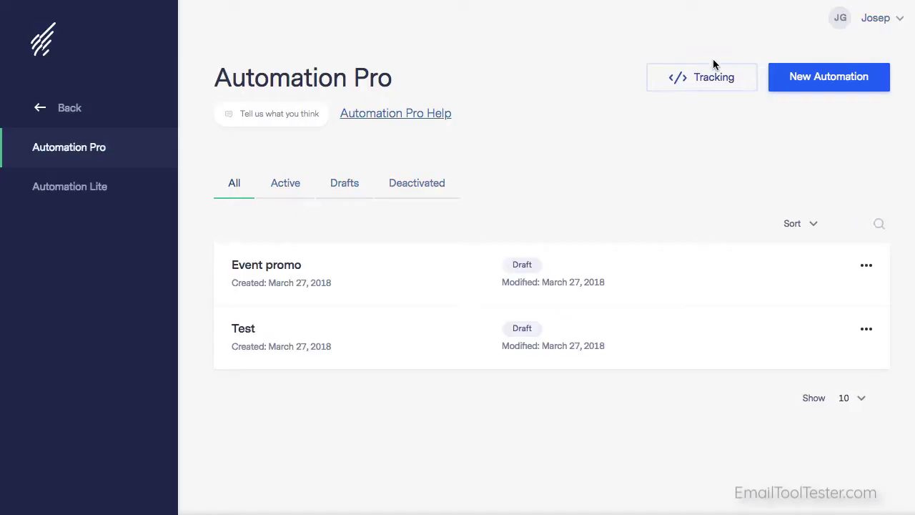
- Create a new automation named 'Product promo'
{"action": "left_click", "coordinate": [813, 80]}
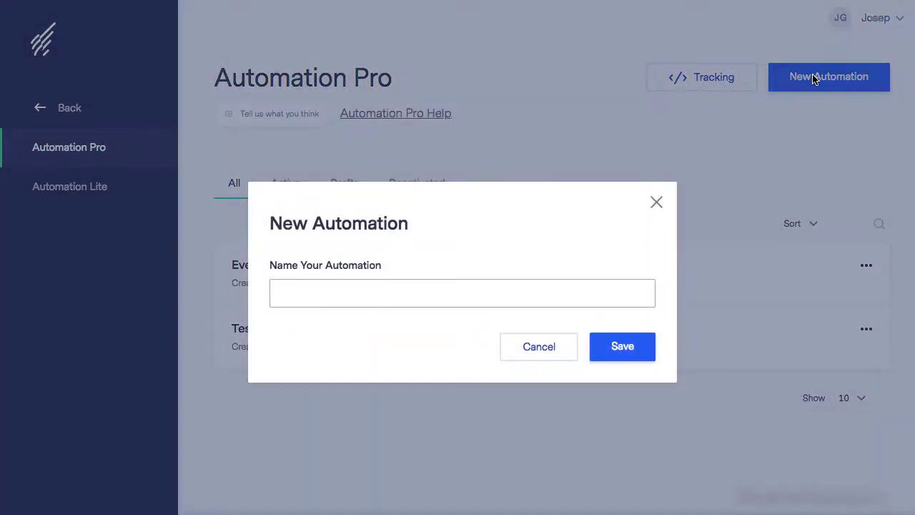
{"action": "left_click", "coordinate": [539, 301]}
{"action": "type", "text": "Product promo"}
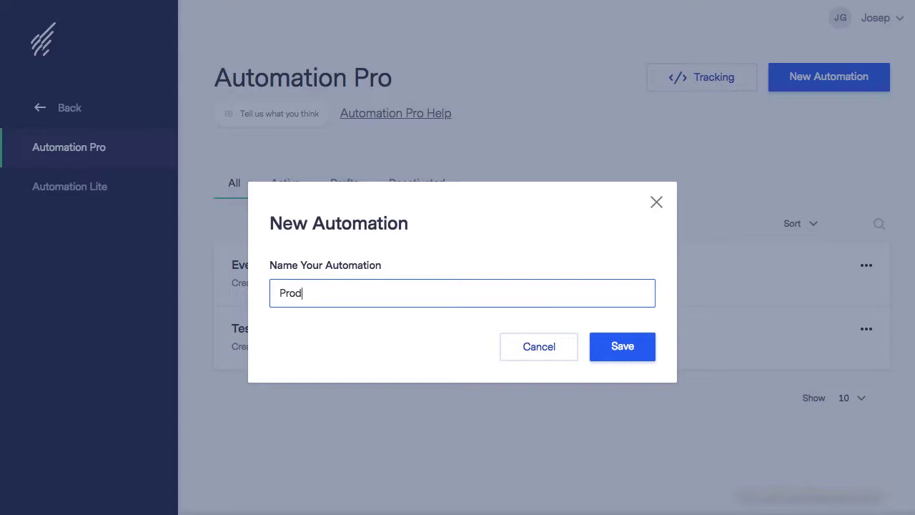
{"action": "left_click", "coordinate": [621, 348]}
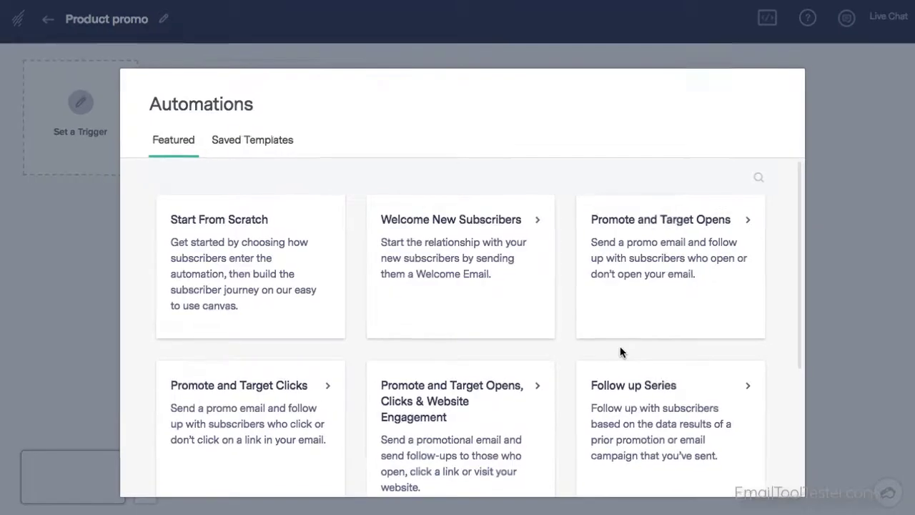
- Browse the Featured templates and preview the Promote and Target Clicks template
{"action": "scroll", "coordinate": [709, 319], "scroll_direction": "down", "scroll_amount": 5}
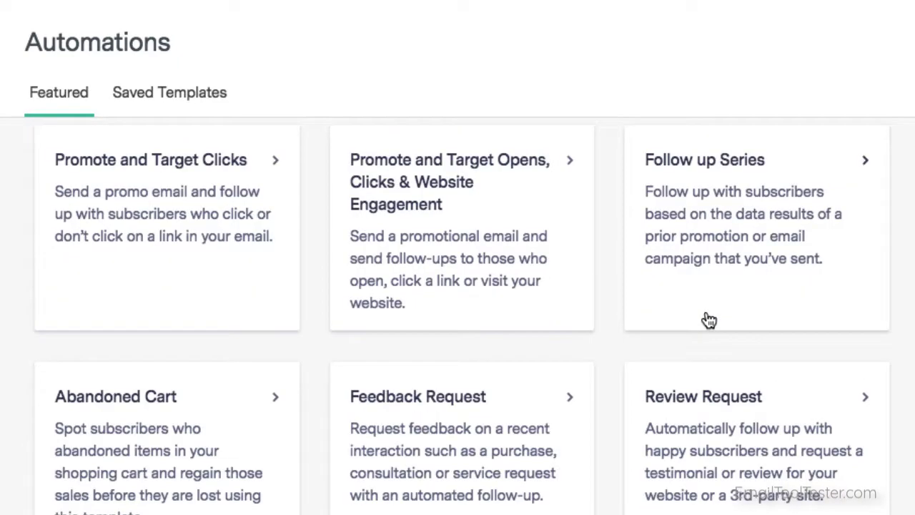
{"action": "scroll", "coordinate": [709, 321], "scroll_direction": "up", "scroll_amount": 5}
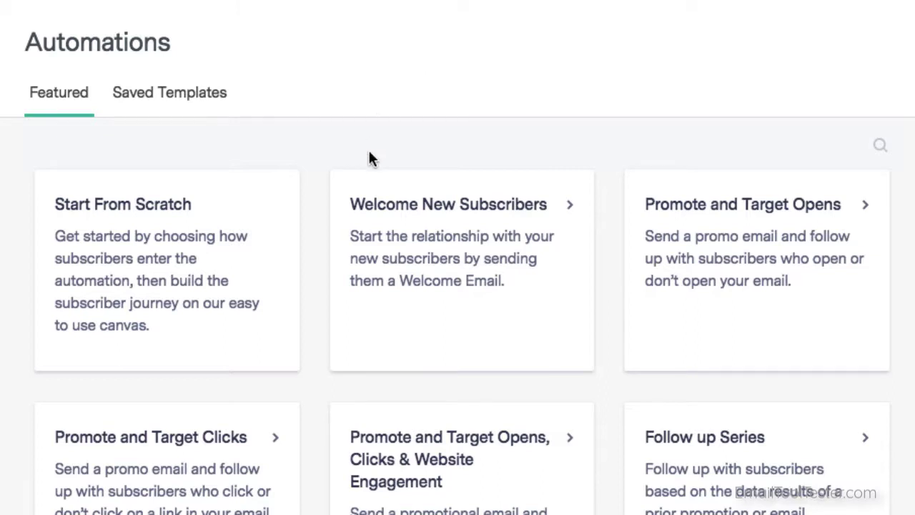
{"action": "scroll", "coordinate": [361, 157], "scroll_direction": "down", "scroll_amount": 1}
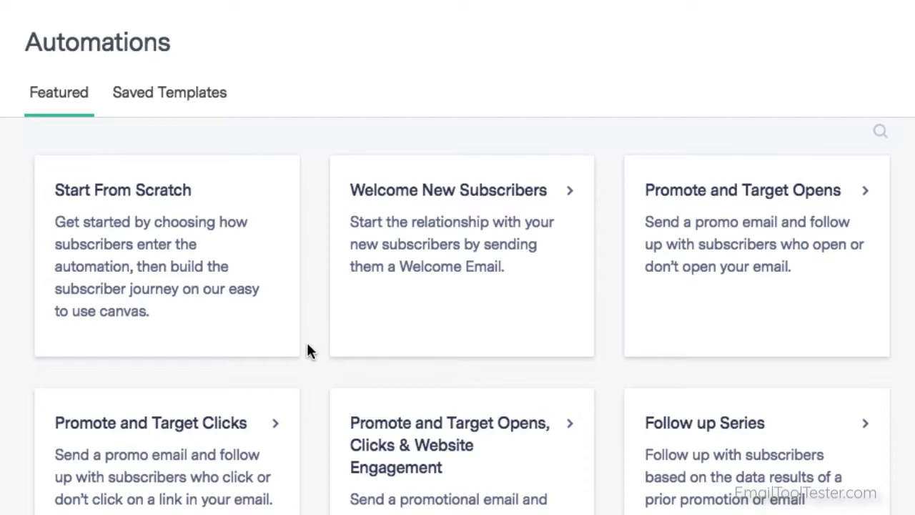
{"action": "scroll", "coordinate": [309, 351], "scroll_direction": "down", "scroll_amount": 3}
{"action": "scroll", "coordinate": [304, 358], "scroll_direction": "down", "scroll_amount": 2}
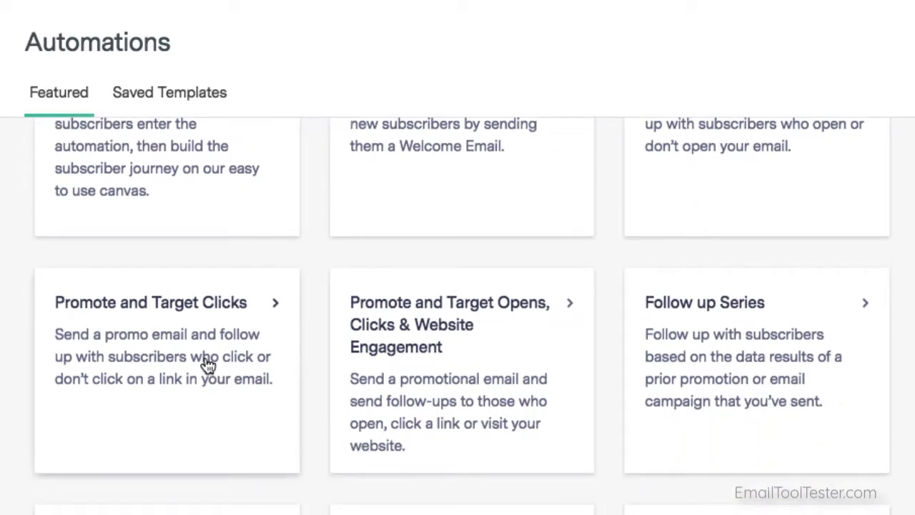
{"action": "left_click", "coordinate": [207, 366]}
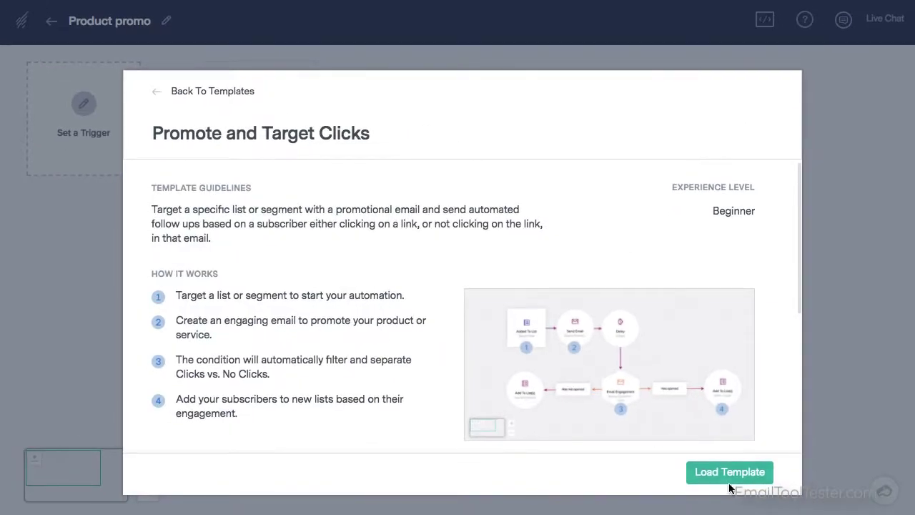
- Load the Promote and Target Clicks template, triggered when existing subscribers join VIP customers
{"action": "left_click", "coordinate": [762, 479]}
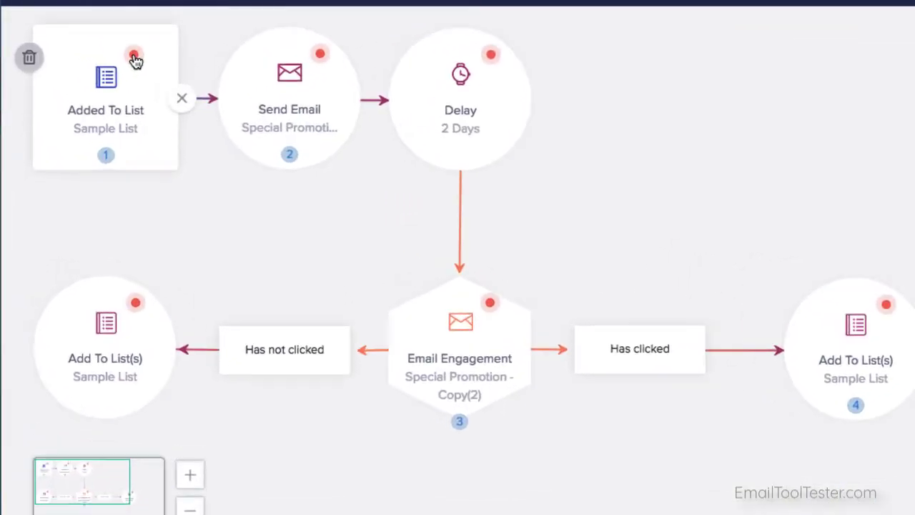
{"action": "left_click", "coordinate": [107, 90]}
{"action": "left_click", "coordinate": [250, 139]}
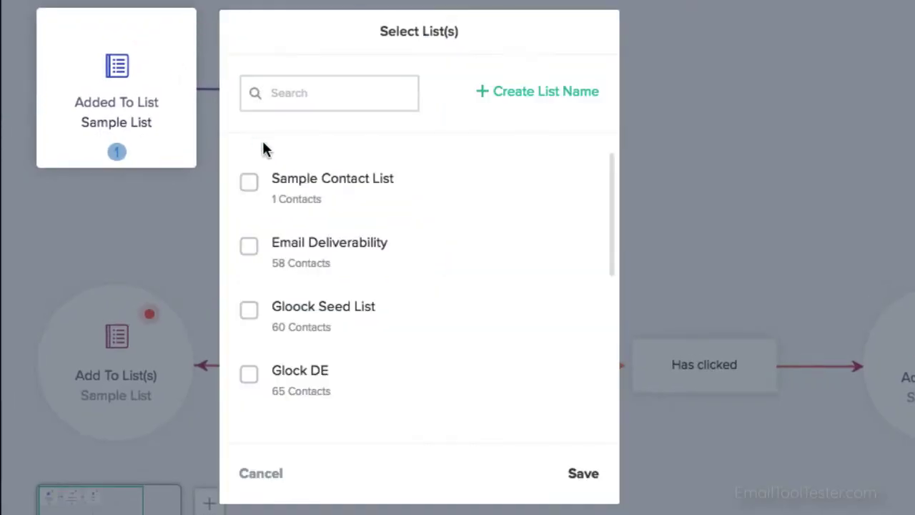
{"action": "scroll", "coordinate": [310, 374], "scroll_direction": "down", "scroll_amount": 5}
{"action": "left_click", "coordinate": [259, 384]}
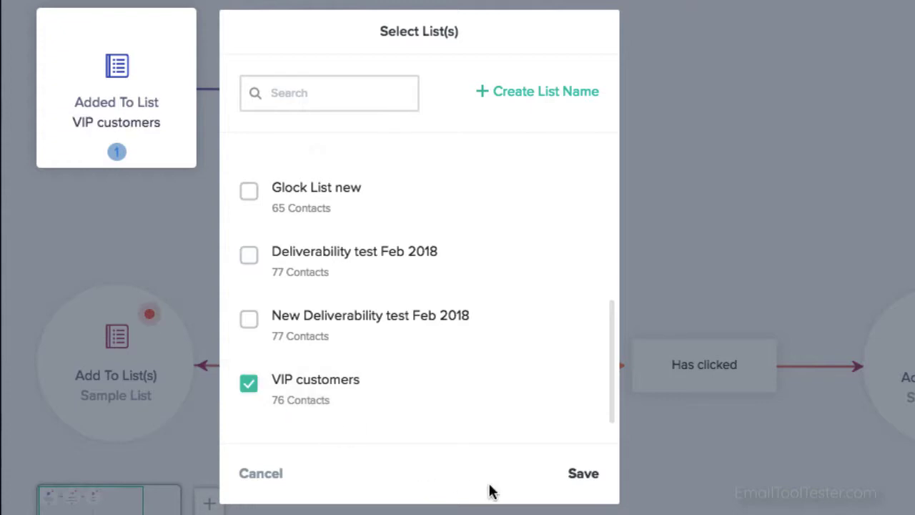
{"action": "left_click", "coordinate": [603, 476]}
{"action": "left_click", "coordinate": [290, 207]}
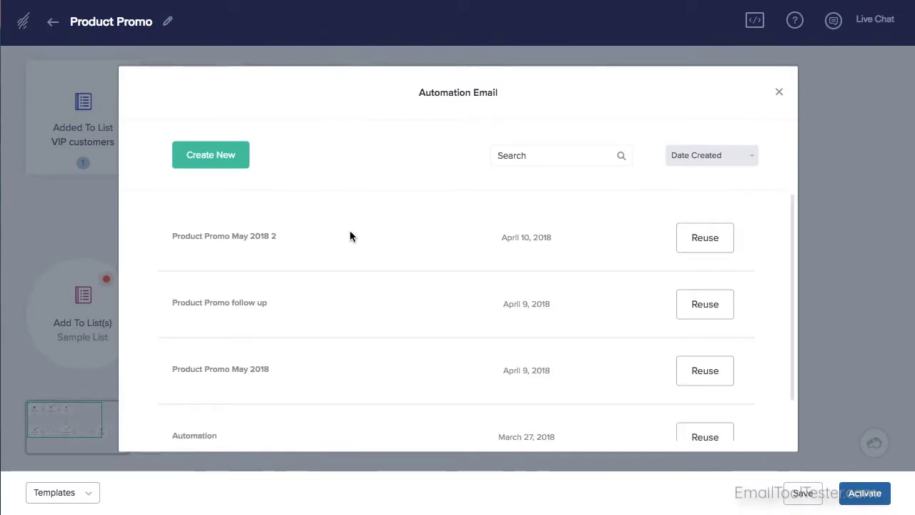
- Reuse Product Promo May 2018 as the first email, saving the copy as 'Email 1'
{"action": "scroll", "coordinate": [349, 243], "scroll_direction": "down", "scroll_amount": 1}
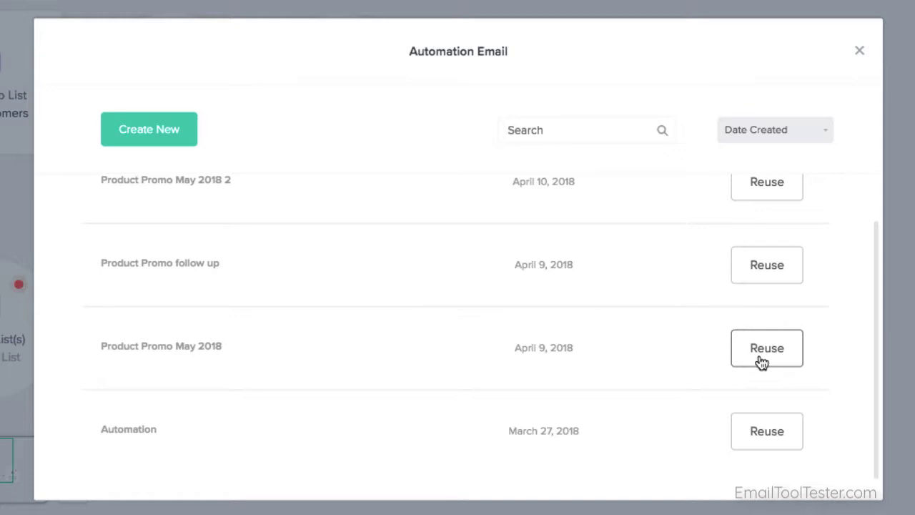
{"action": "left_click", "coordinate": [762, 363]}
{"action": "left_click", "coordinate": [484, 274]}
{"action": "type", "text": "Em"}
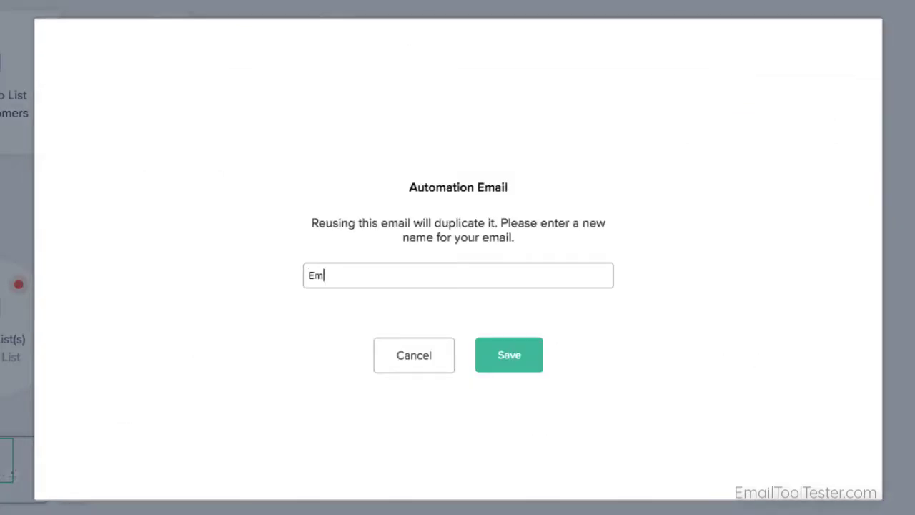
{"action": "type", "text": "ail 1"}
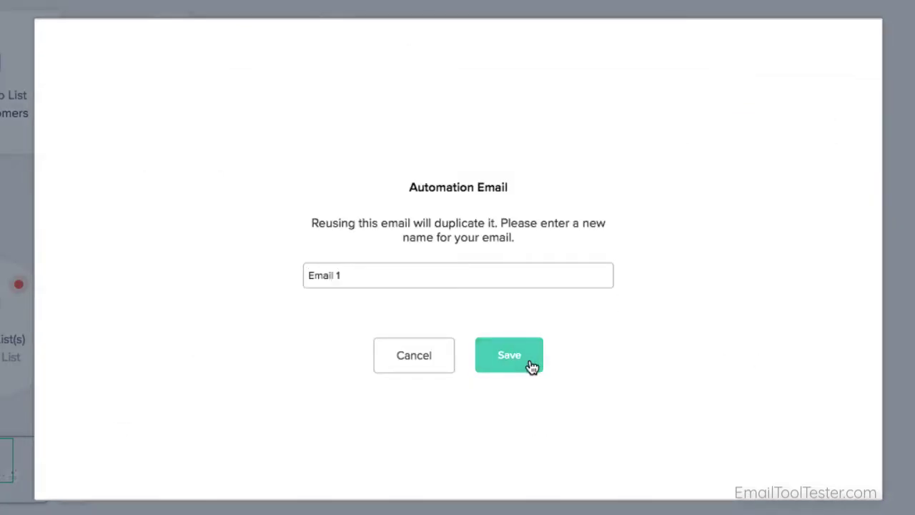
{"action": "left_click", "coordinate": [531, 364]}
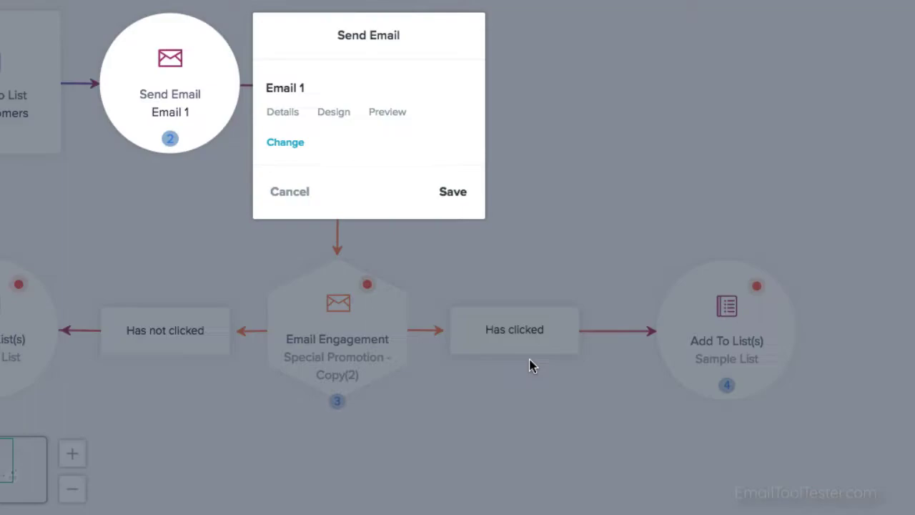
- Confirm the Email 1 send step, the 2-day delay and the Email 1 engagement check
{"action": "left_click", "coordinate": [453, 200]}
{"action": "mouse_move", "coordinate": [366, 46]}
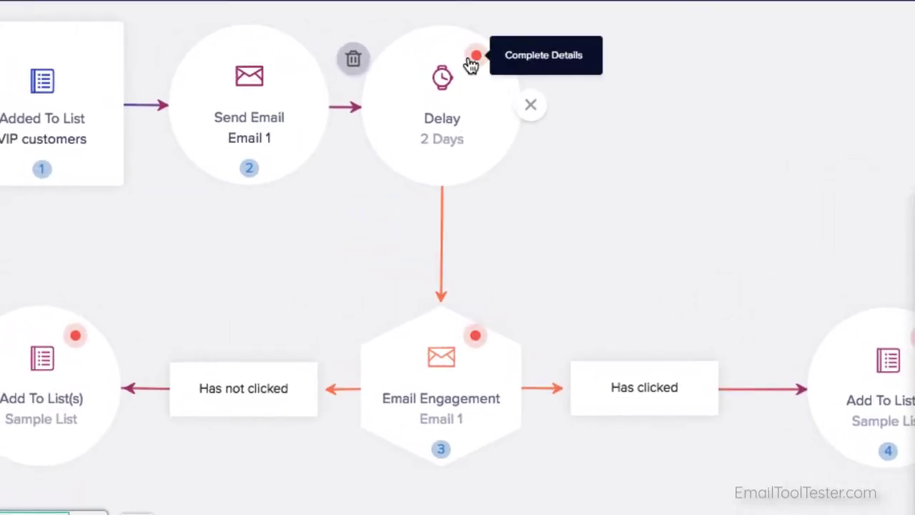
{"action": "left_click", "coordinate": [472, 64]}
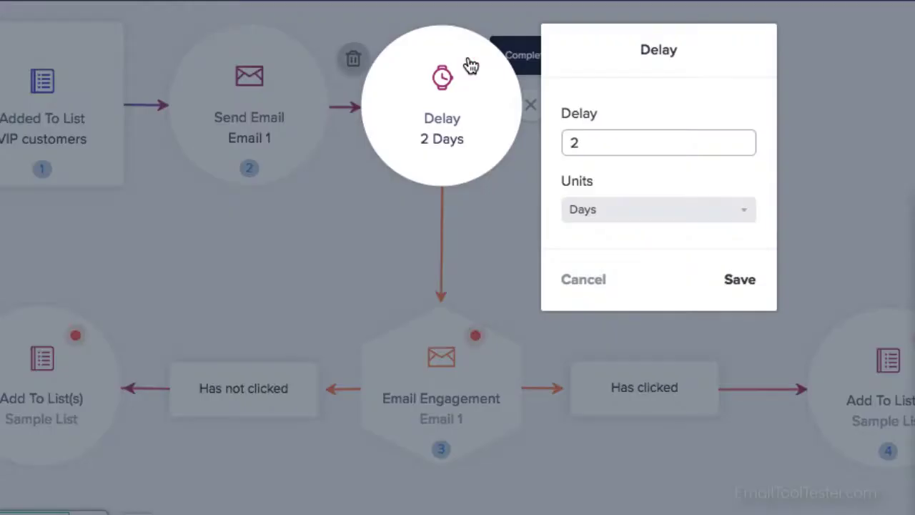
{"action": "left_click", "coordinate": [736, 285]}
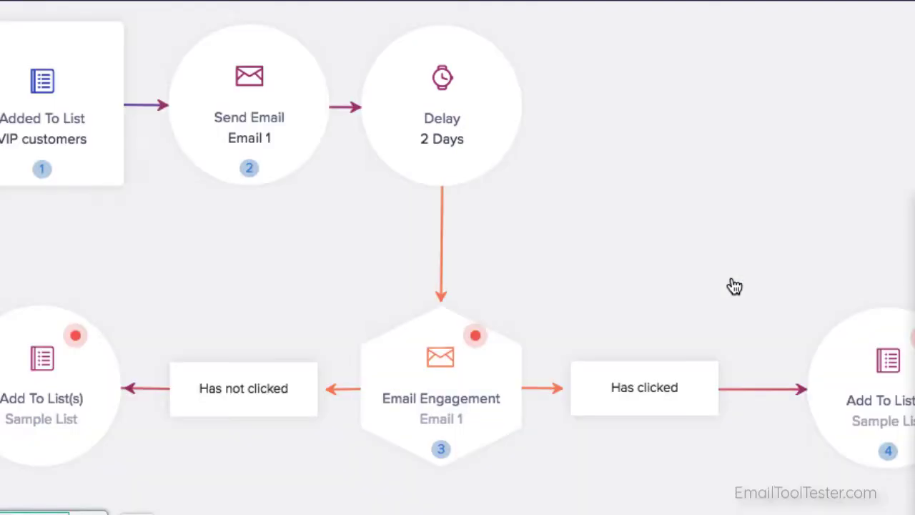
{"action": "left_click", "coordinate": [482, 344]}
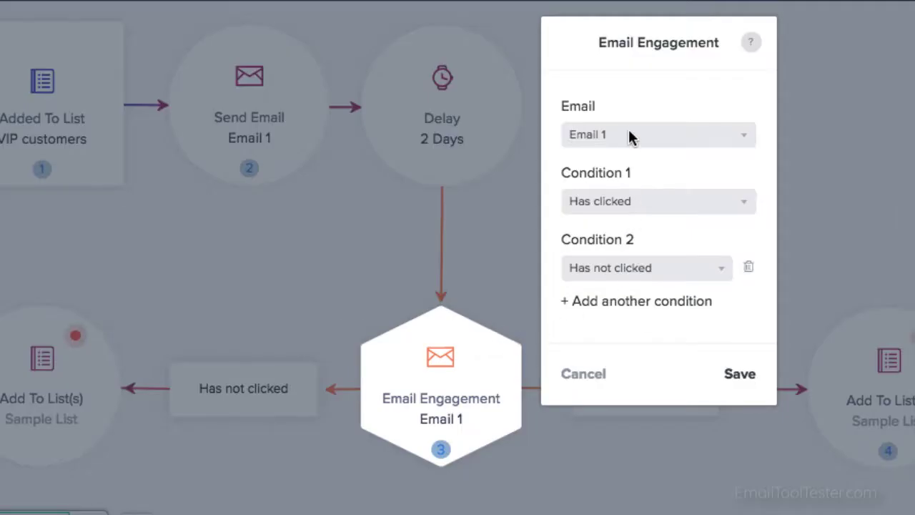
{"action": "left_click", "coordinate": [732, 374]}
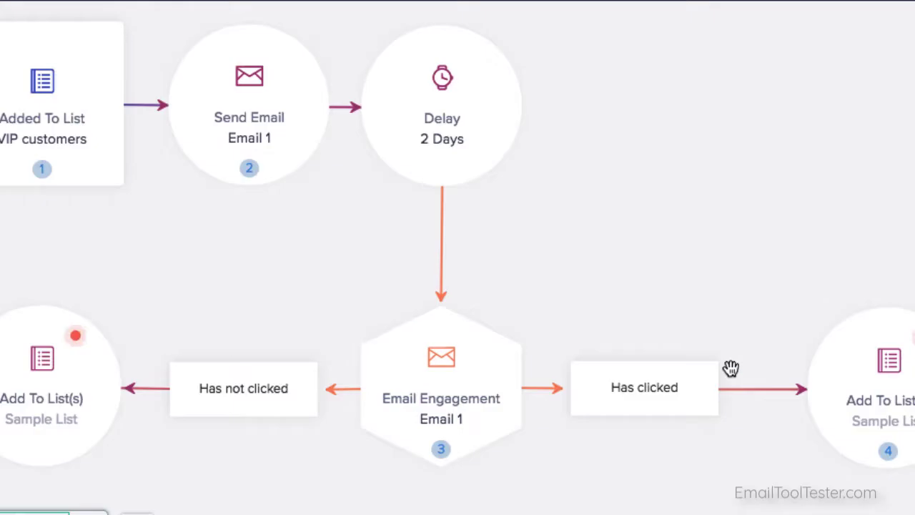
- Create a new list named 'Didn't click' for the not-clicked branch's list step
{"action": "left_click", "coordinate": [152, 335]}
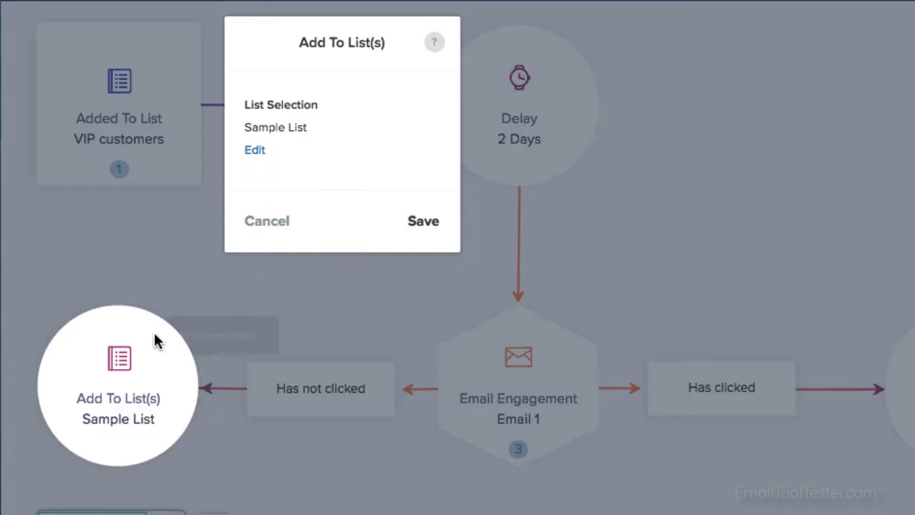
{"action": "left_click", "coordinate": [254, 150]}
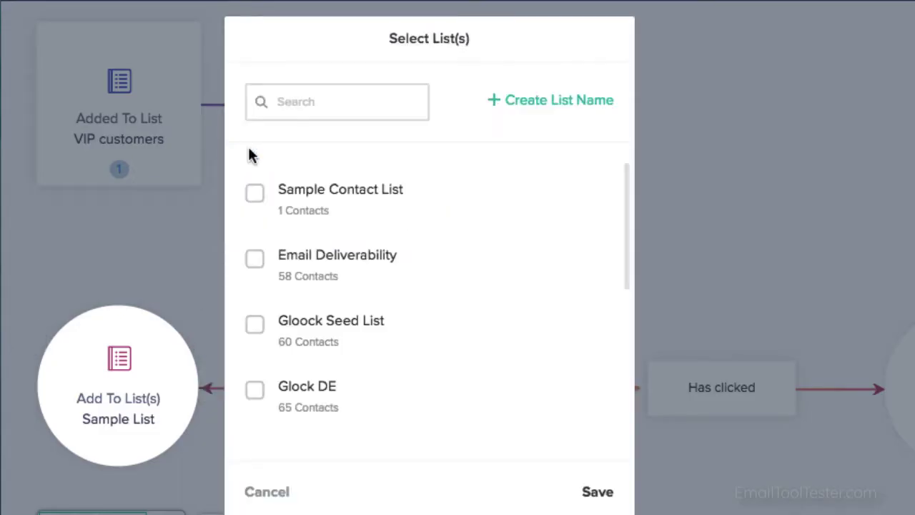
{"action": "left_click", "coordinate": [519, 104]}
{"action": "left_click", "coordinate": [512, 152]}
{"action": "type", "text": "Didn't "}
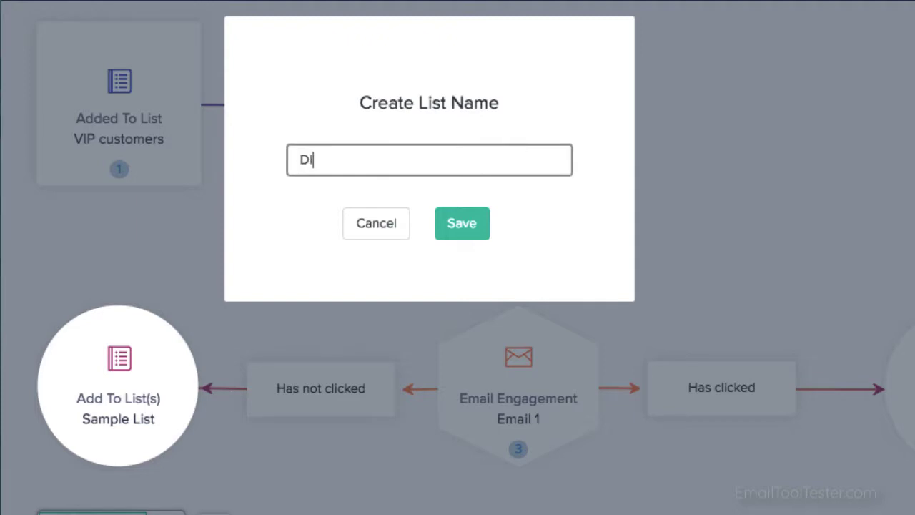
{"action": "type", "text": "click"}
{"action": "left_click", "coordinate": [462, 229]}
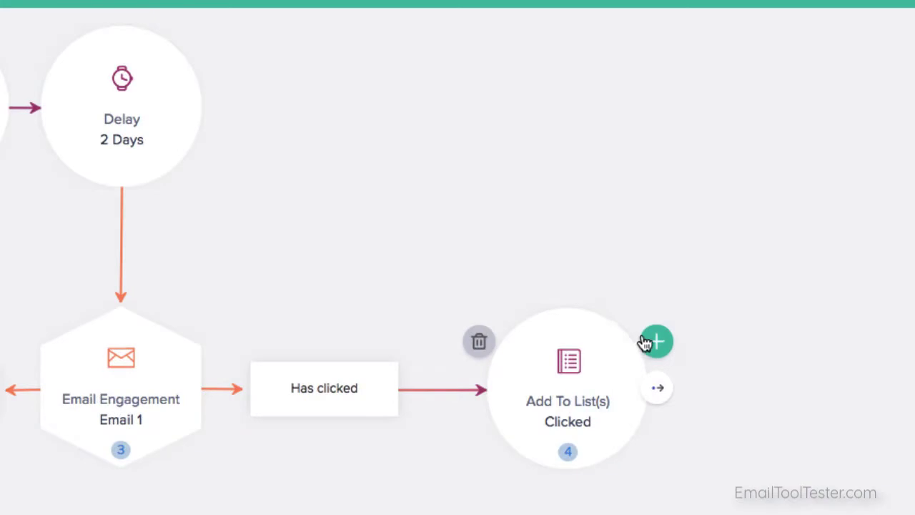
{"action": "left_click", "coordinate": [656, 341]}
{"action": "scroll", "coordinate": [715, 250], "scroll_direction": "down", "scroll_amount": 2}
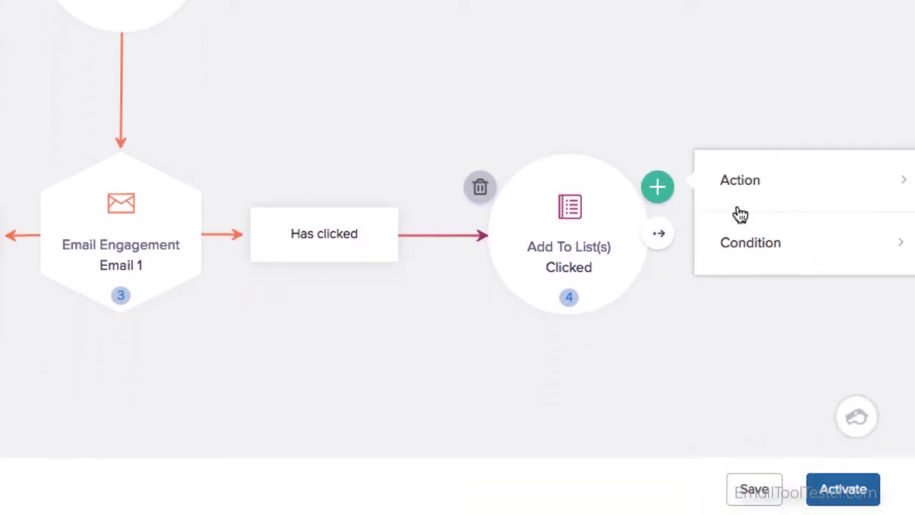
- Add a Send Email step reusing 'Product Promo follow up' as 'Email 2 with coupon', then open the tips panel
{"action": "left_click", "coordinate": [738, 213]}
{"action": "left_click", "coordinate": [452, 306]}
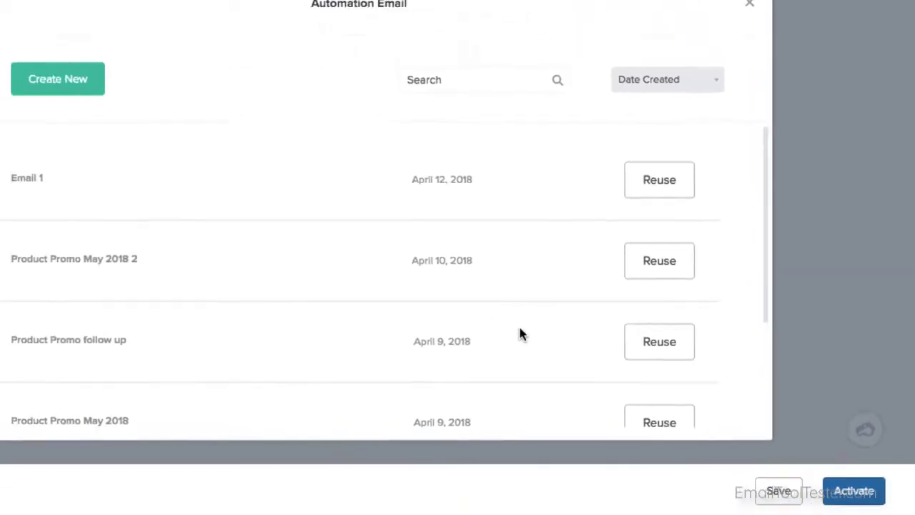
{"action": "scroll", "coordinate": [572, 317], "scroll_direction": "down", "scroll_amount": 2}
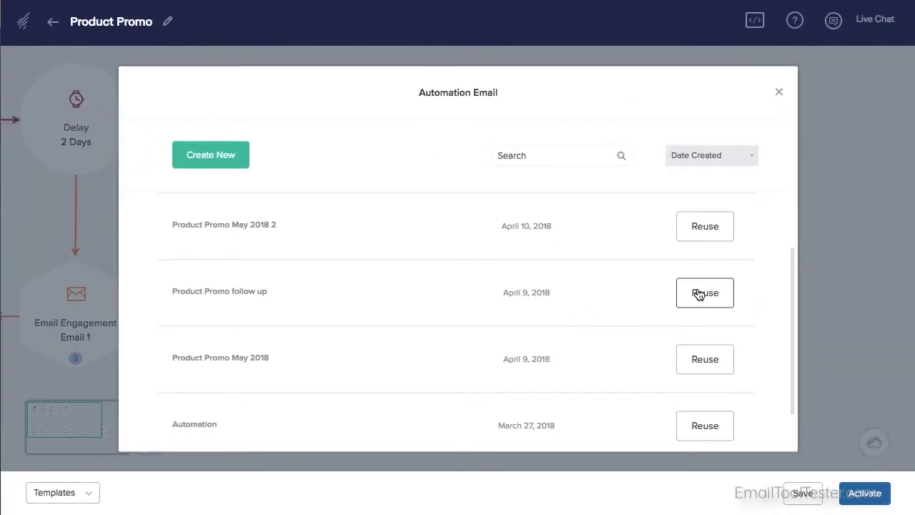
{"action": "left_click", "coordinate": [698, 295]}
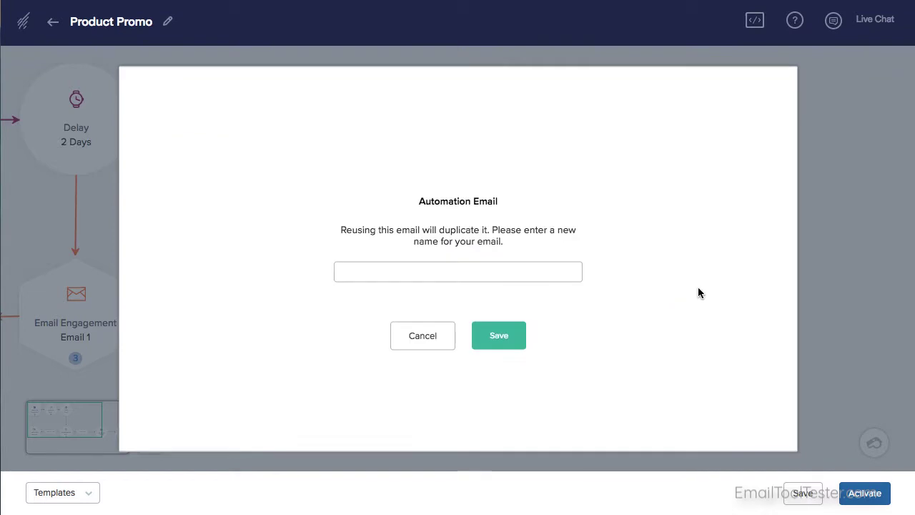
{"action": "type", "text": "Email 2 with coupon"}
{"action": "left_click", "coordinate": [477, 346]}
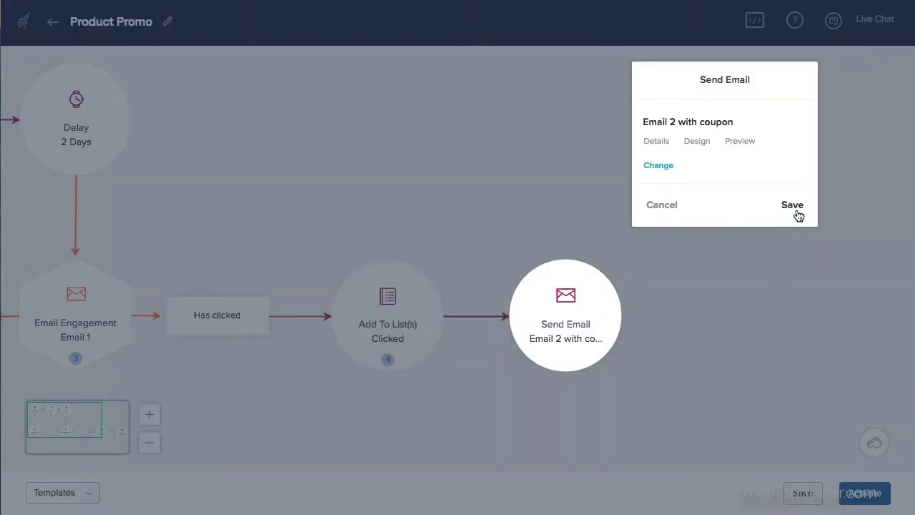
{"action": "left_click", "coordinate": [796, 207]}
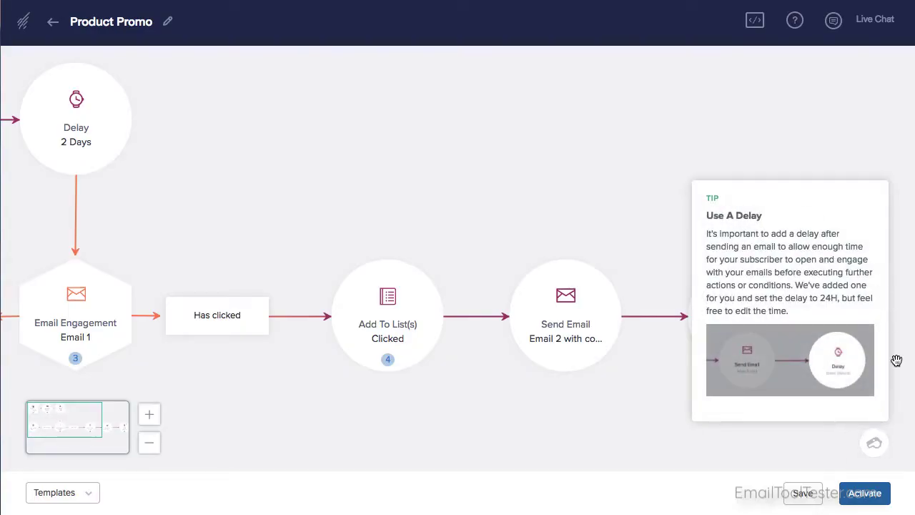
{"action": "left_click", "coordinate": [874, 444]}
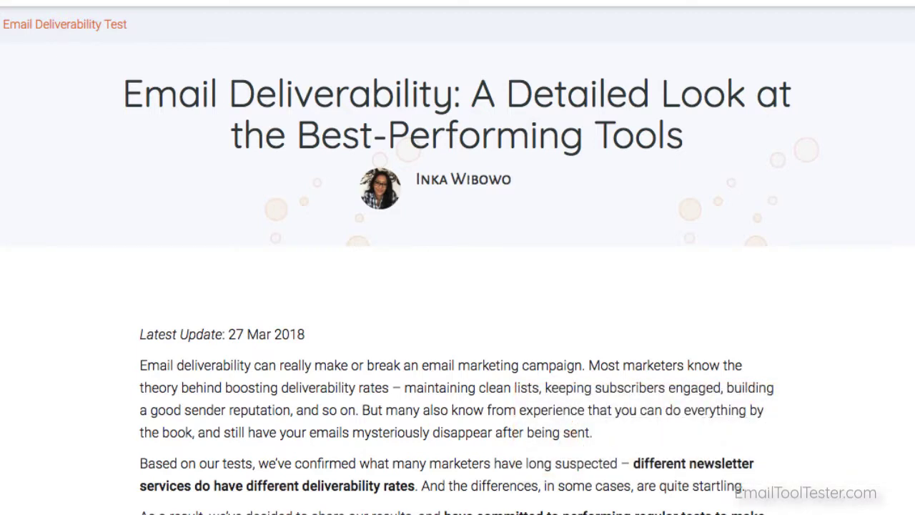
- Scroll through the email deliverability article's results table
{"action": "scroll", "coordinate": [458, 286], "scroll_direction": "down", "scroll_amount": 10}
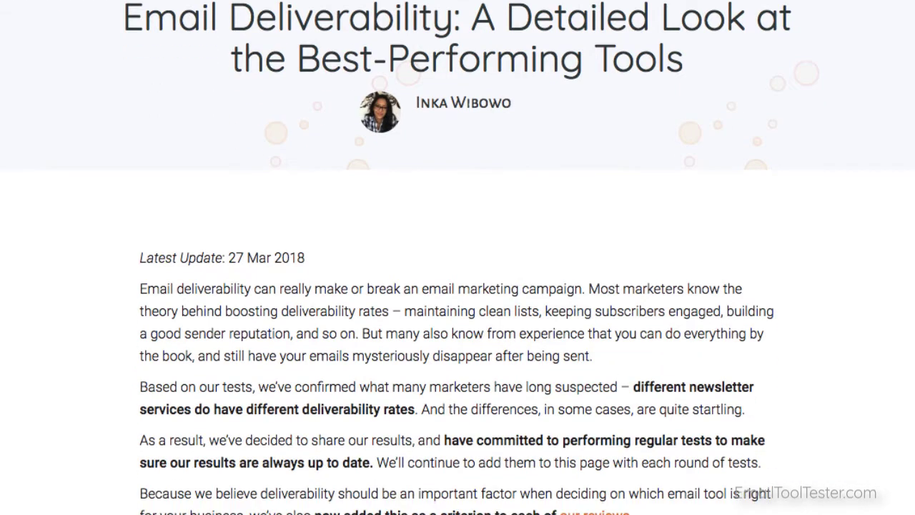
{"action": "scroll", "coordinate": [458, 286], "scroll_direction": "down", "scroll_amount": 4}
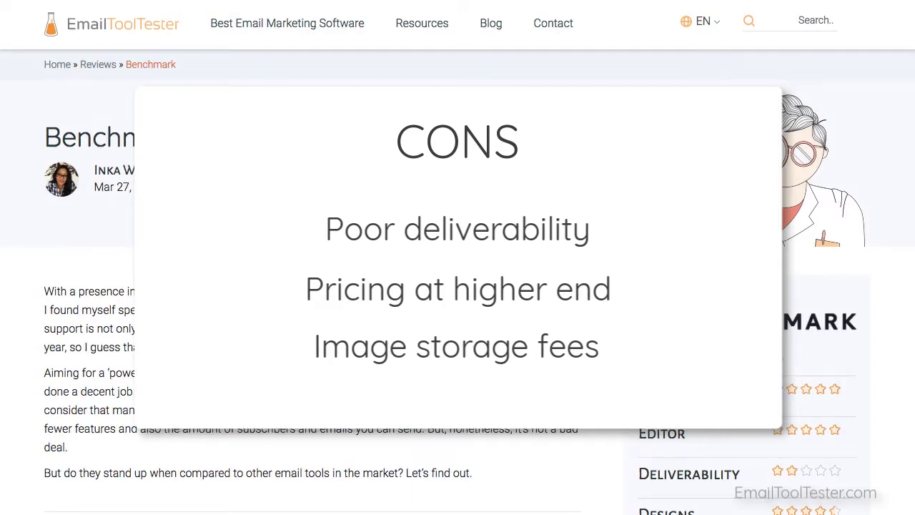
{"action": "scroll", "coordinate": [458, 286], "scroll_direction": "down", "scroll_amount": 3}
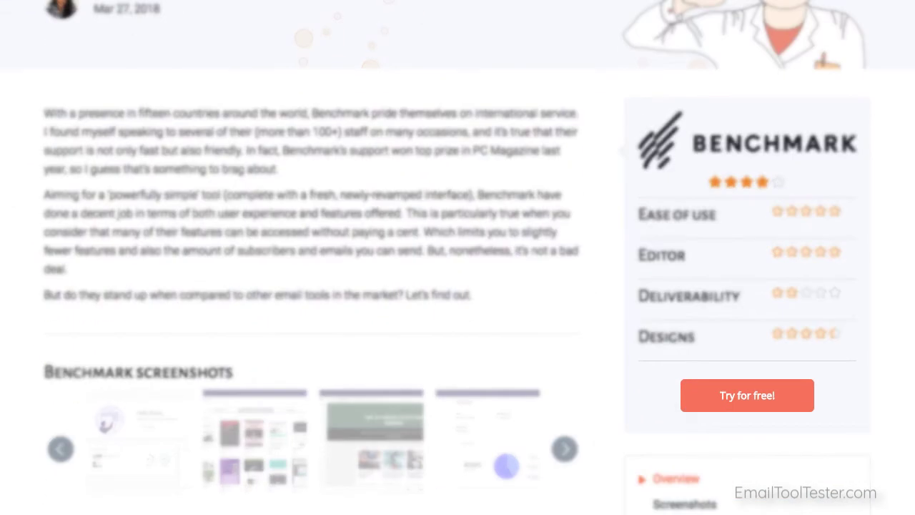